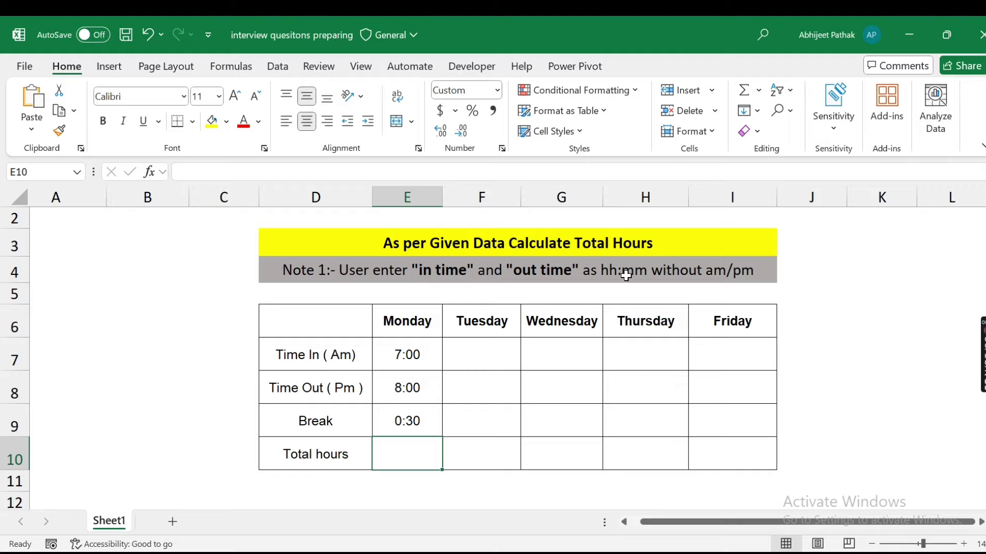
- Enter Monday's Time In as 07:00 in cell E7
{"action": "left_click", "coordinate": [422, 360]}
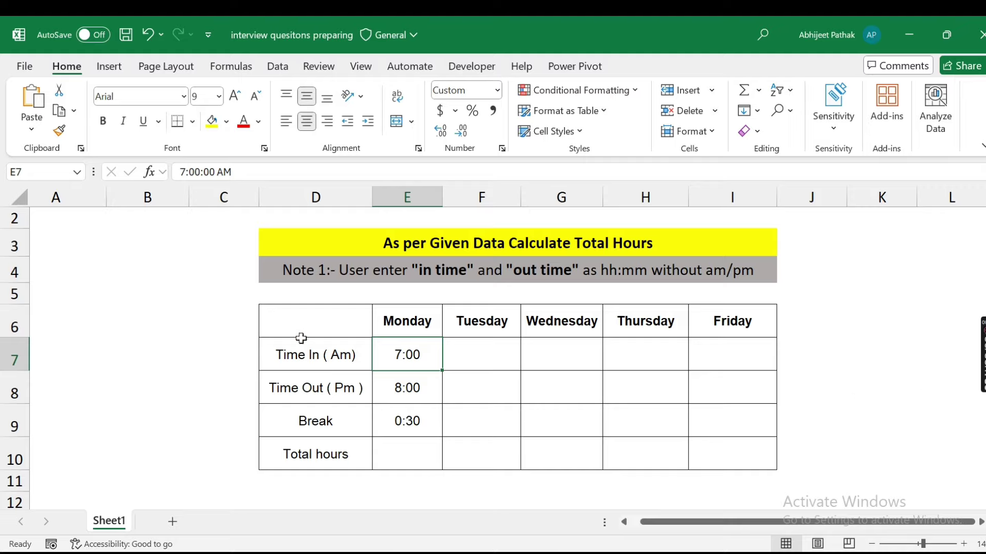
{"action": "left_click", "coordinate": [307, 361]}
{"action": "left_click", "coordinate": [393, 365]}
{"action": "type", "text": "0"}
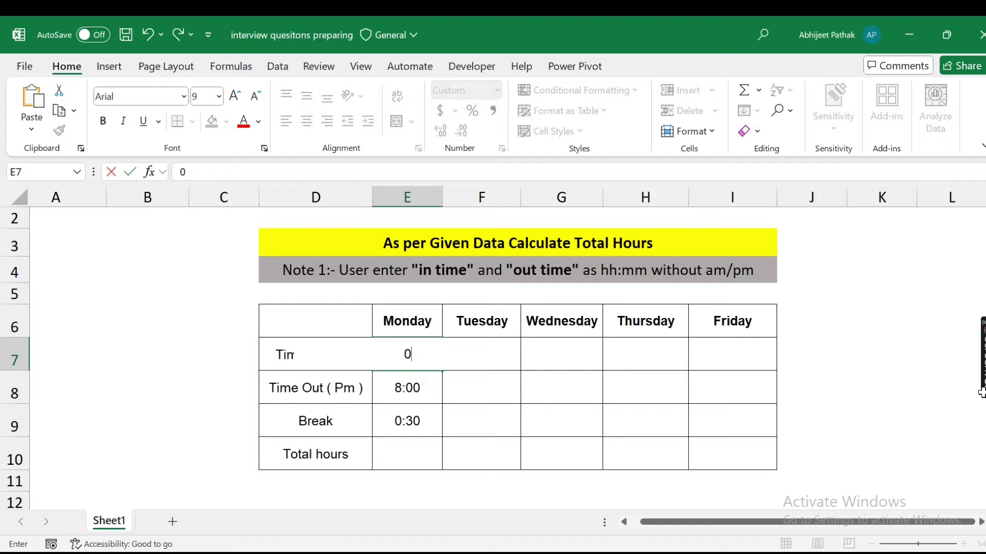
{"action": "type", "text": "7:00"}
{"action": "key", "text": "Return"}
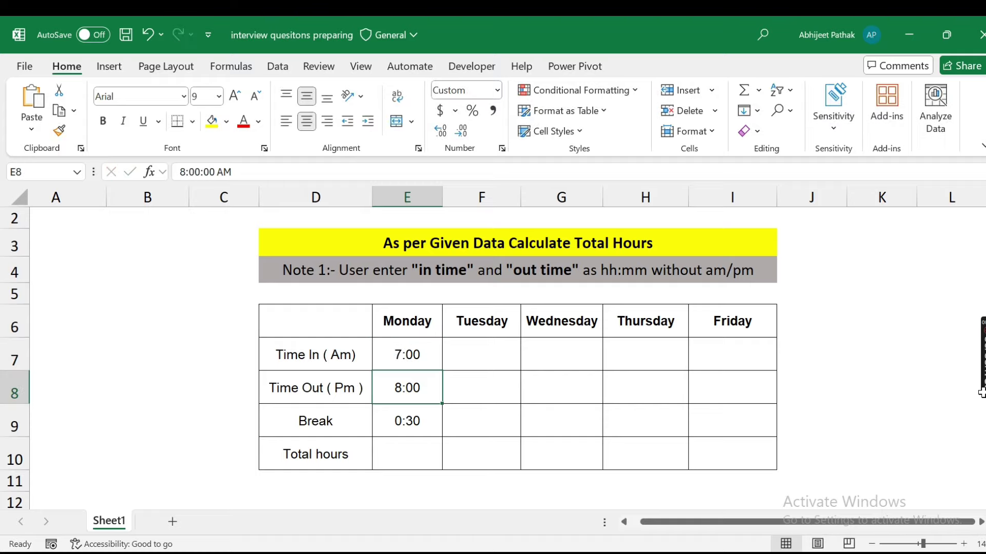
- Enter Monday's Time Out as 08:00 in E8 and Break as 00:30 in E9
{"action": "left_click", "coordinate": [325, 390]}
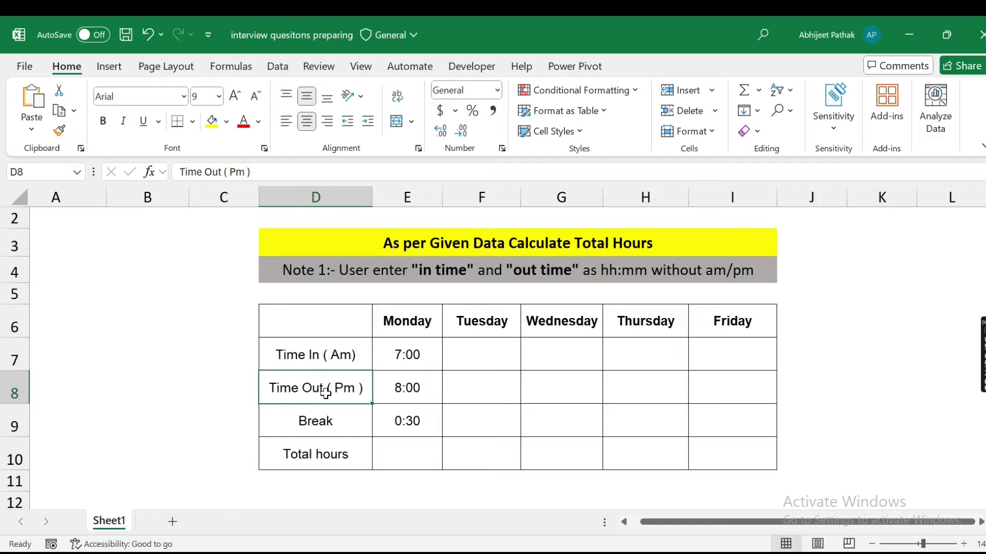
{"action": "left_click", "coordinate": [403, 396]}
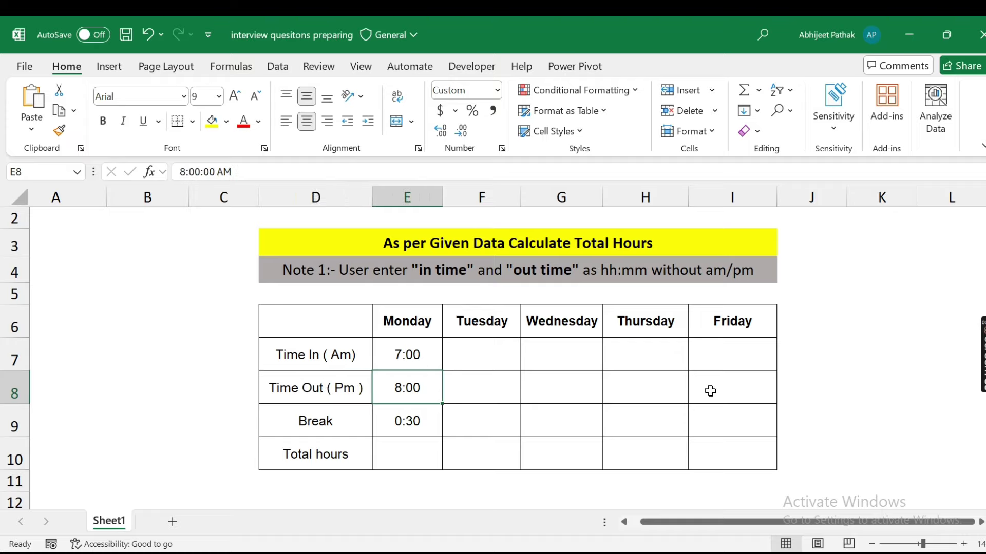
{"action": "type", "text": "08:00"}
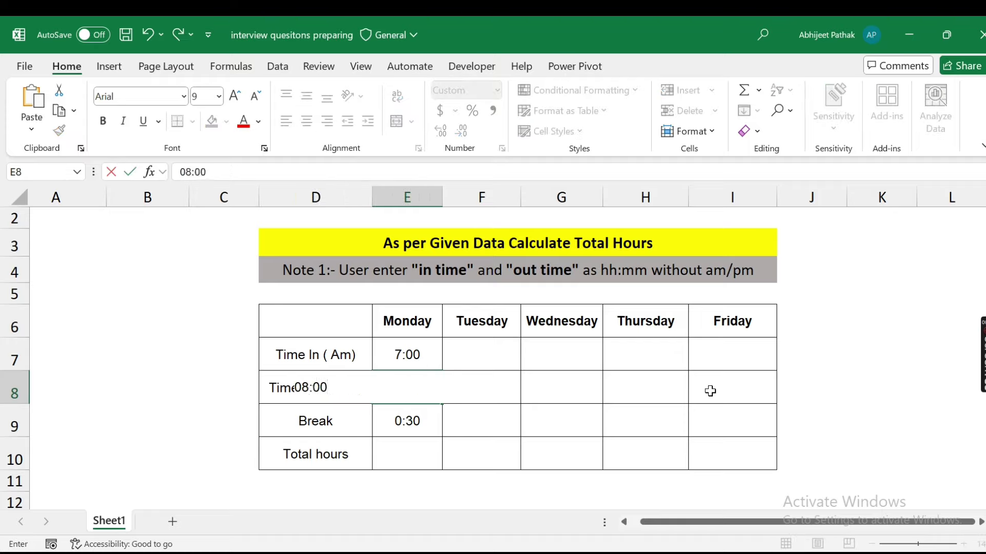
{"action": "key", "text": "Return"}
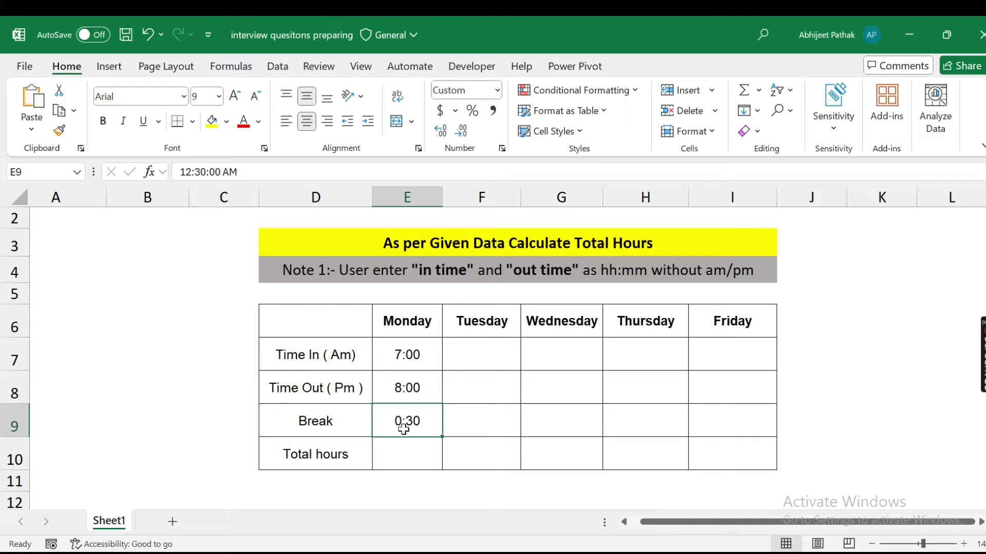
{"action": "type", "text": "00:30"}
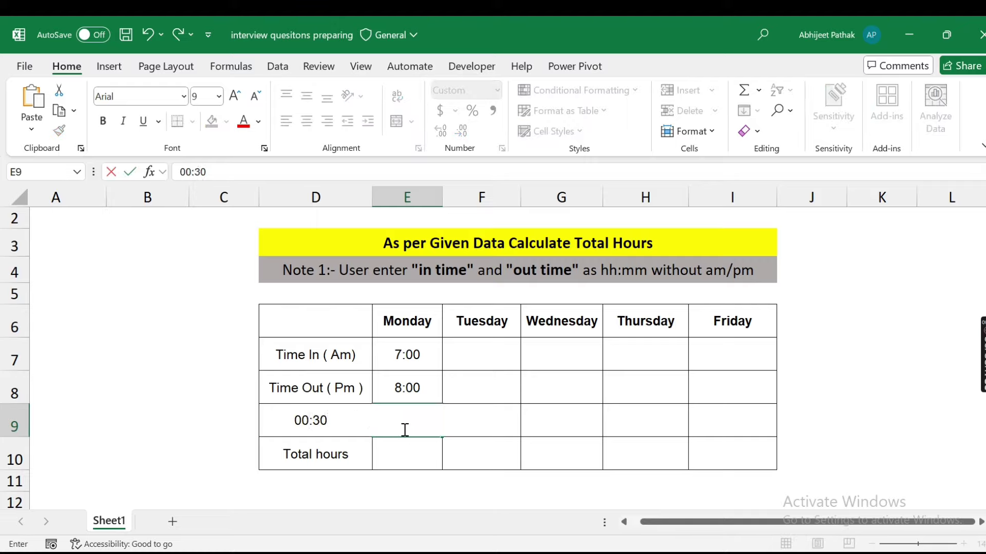
{"action": "key", "text": "Return"}
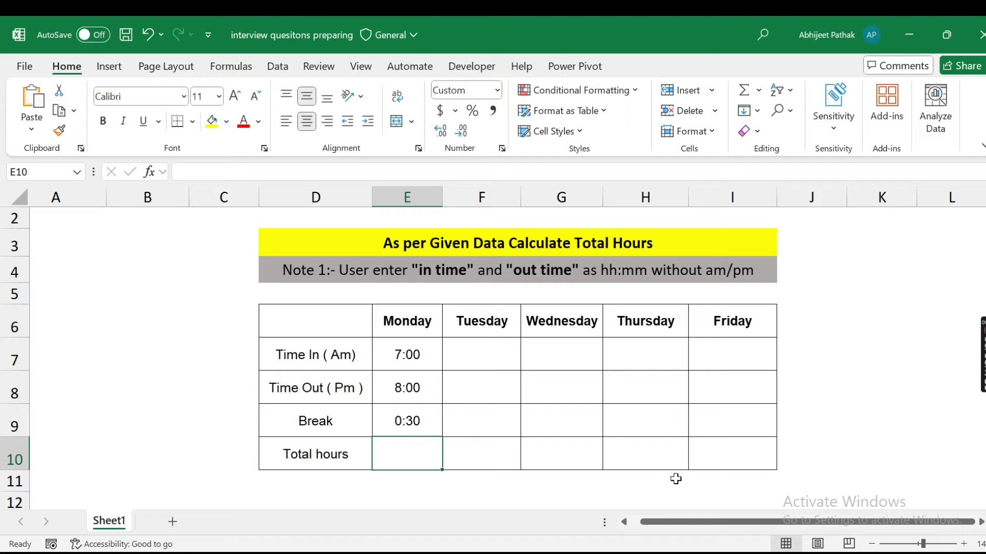
- Try calculating Monday's total hours in E10 with the formula =E8-E7, and clear the cell again
{"action": "type", "text": "="}
{"action": "key", "text": "Up"}
{"action": "key", "text": "Up"}
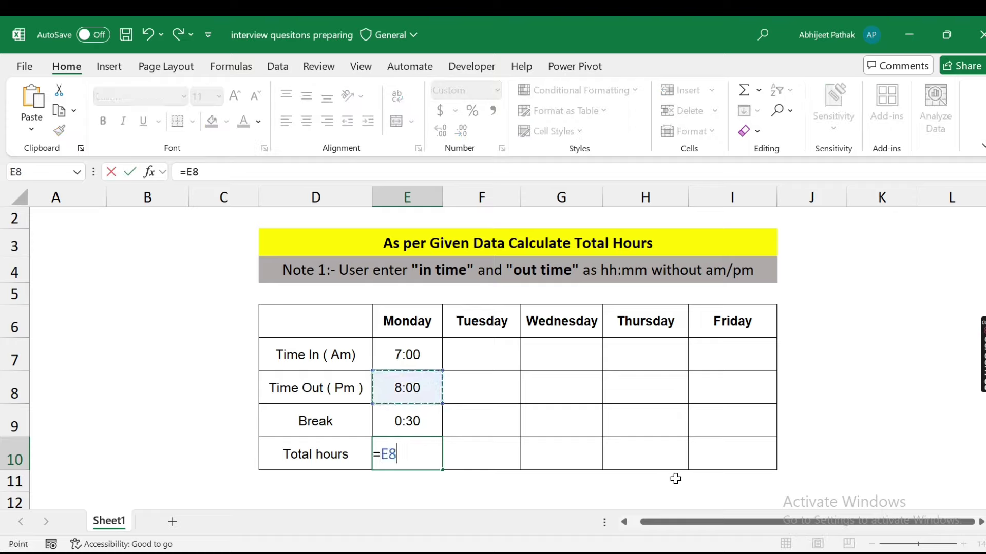
{"action": "type", "text": "-"}
{"action": "key", "text": "Up"}
{"action": "key", "text": "Up"}
{"action": "key", "text": "Up"}
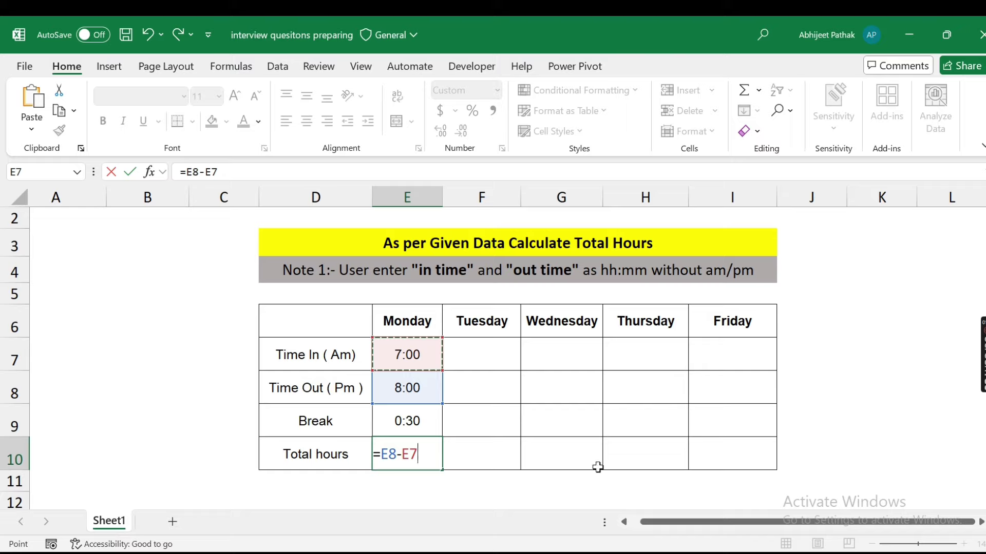
{"action": "key", "text": "Return"}
{"action": "key", "text": "Up"}
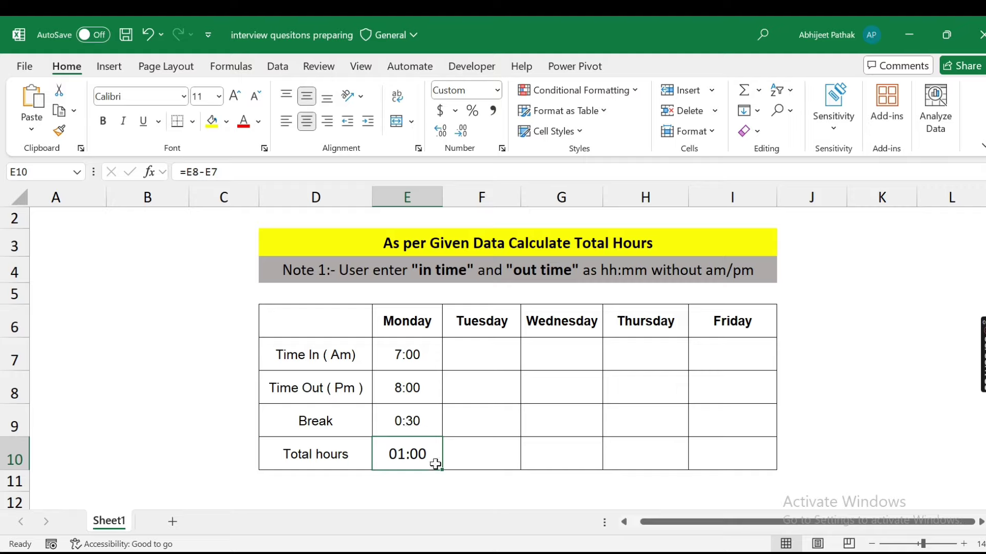
{"action": "key", "text": "Delete"}
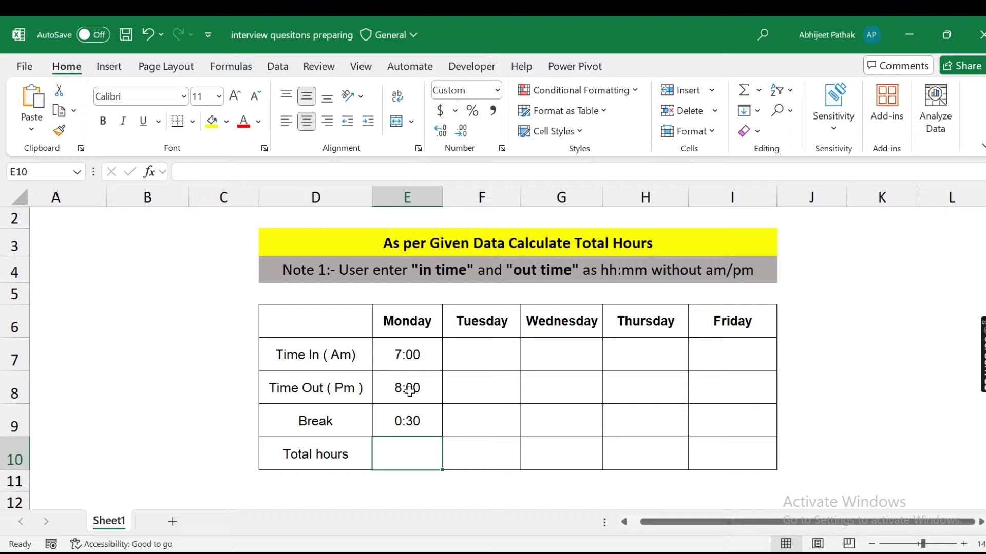
- Enter 12 pm as a test time in D12 below the table and apply the General number format
{"action": "scroll", "coordinate": [405, 428], "scroll_direction": "down", "scroll_amount": 1}
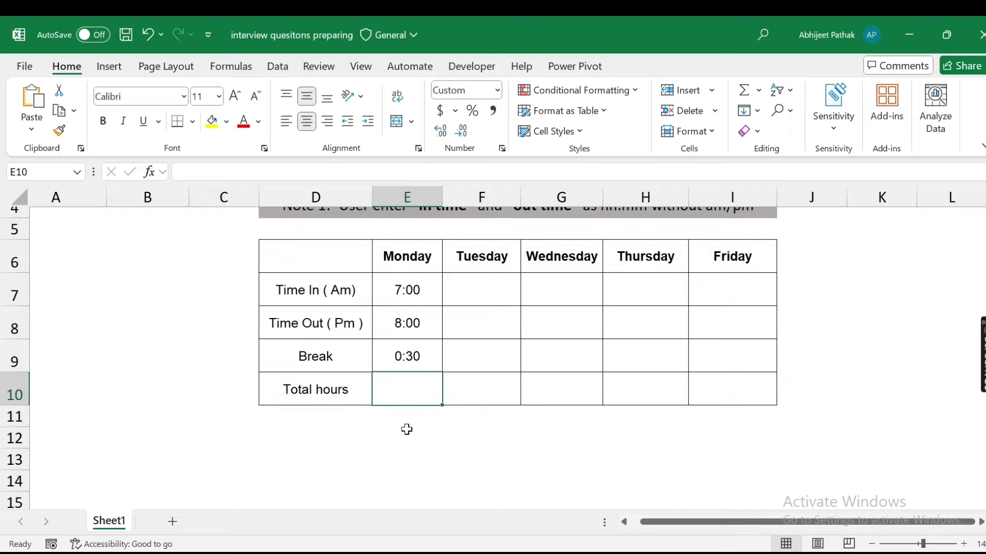
{"action": "left_click", "coordinate": [352, 444]}
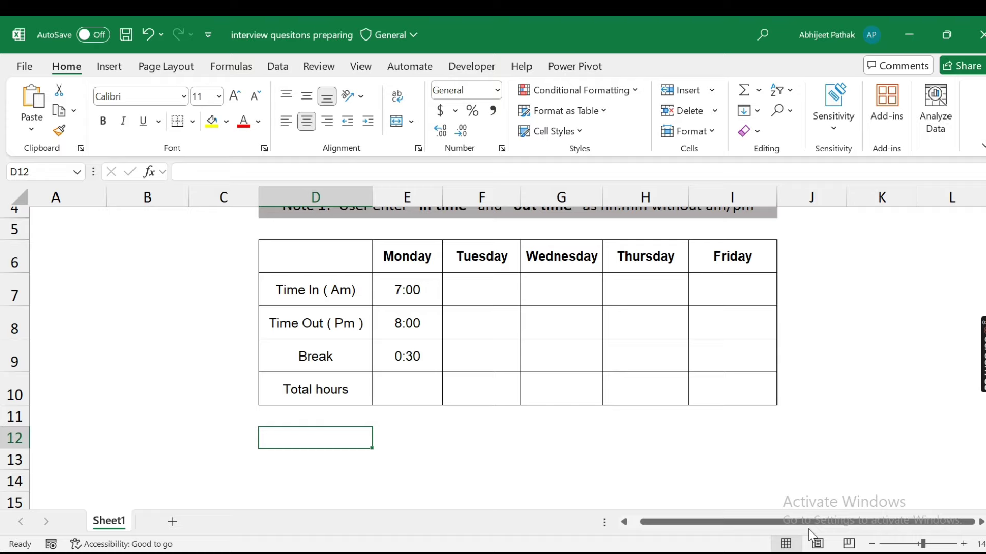
{"action": "type", "text": "12 pm"}
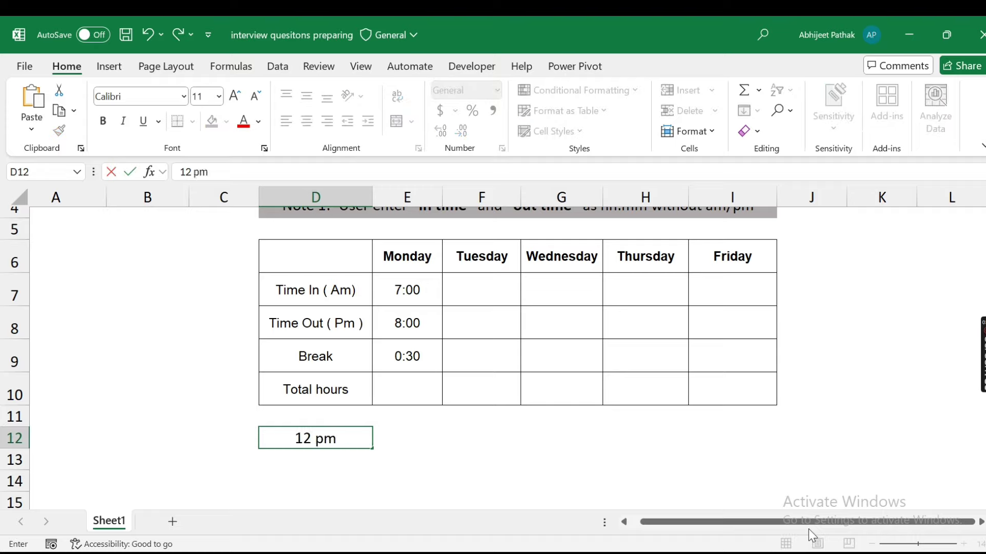
{"action": "key", "text": "Return"}
{"action": "key", "text": "Up"}
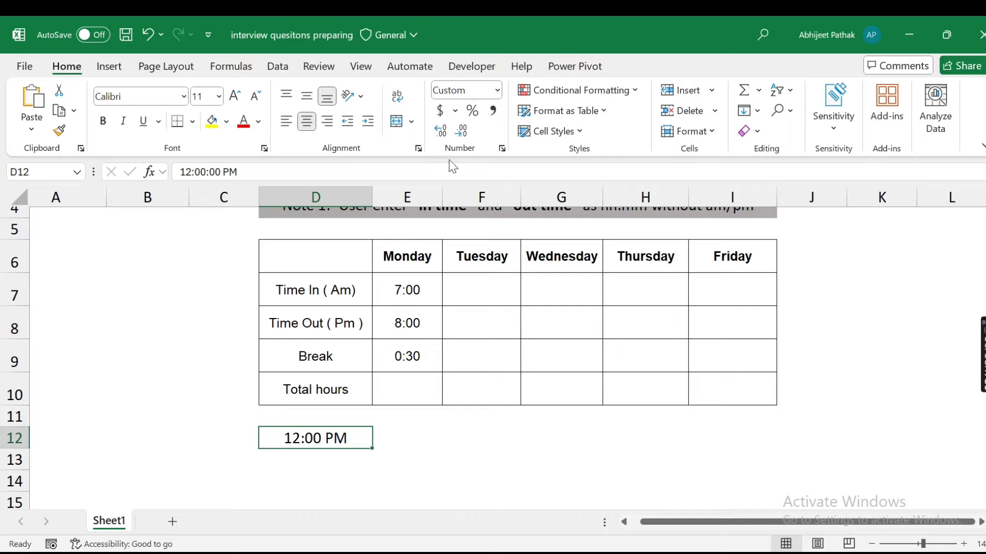
{"action": "left_click", "coordinate": [480, 87]}
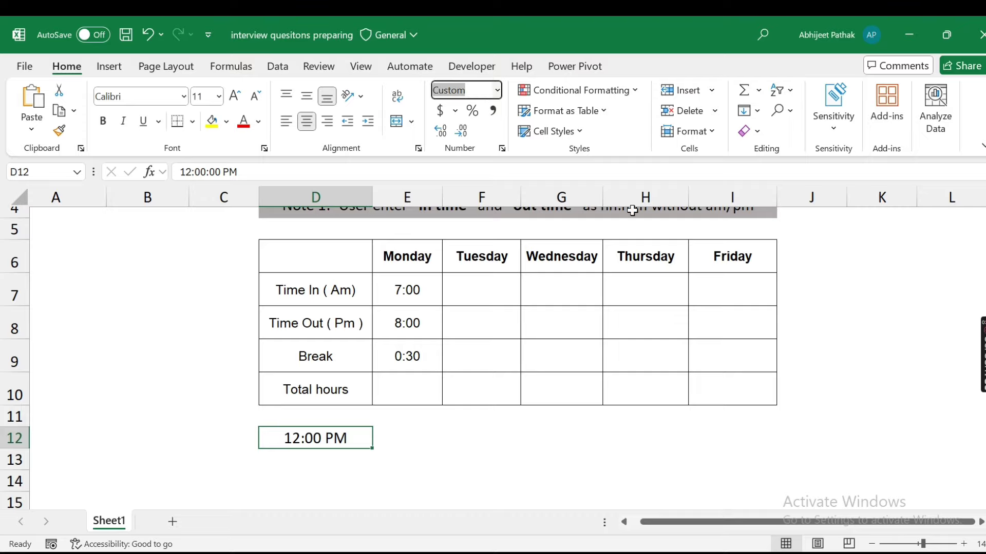
{"action": "type", "text": "g"}
{"action": "key", "text": "Return"}
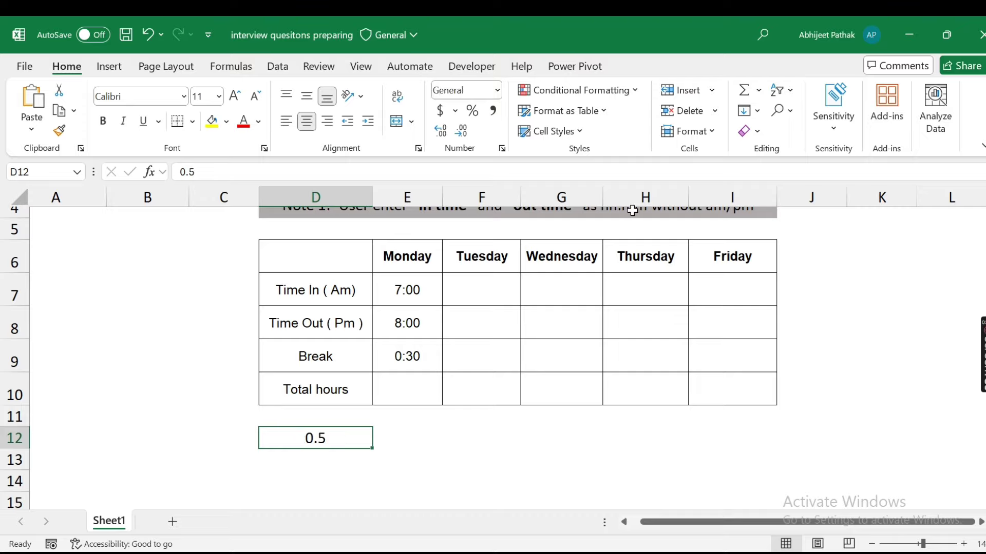
- Replace the test time in D12 with 12:00 am
{"action": "scroll", "coordinate": [632, 211], "scroll_direction": "up", "scroll_amount": 1}
{"action": "scroll", "coordinate": [359, 449], "scroll_direction": "down", "scroll_amount": 1}
{"action": "type", "text": "1"}
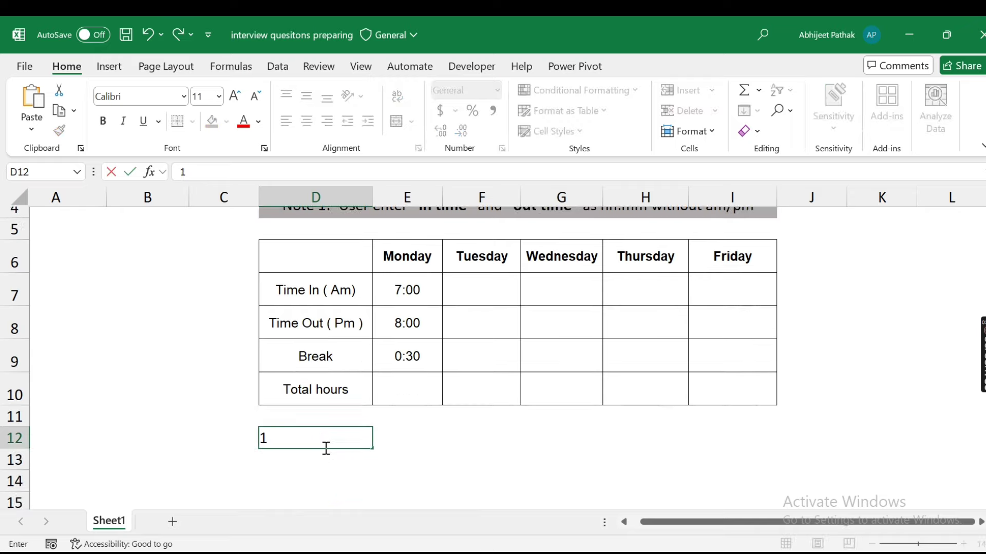
{"action": "type", "text": "2:am"}
{"action": "key", "text": "Return"}
{"action": "key", "text": "Up"}
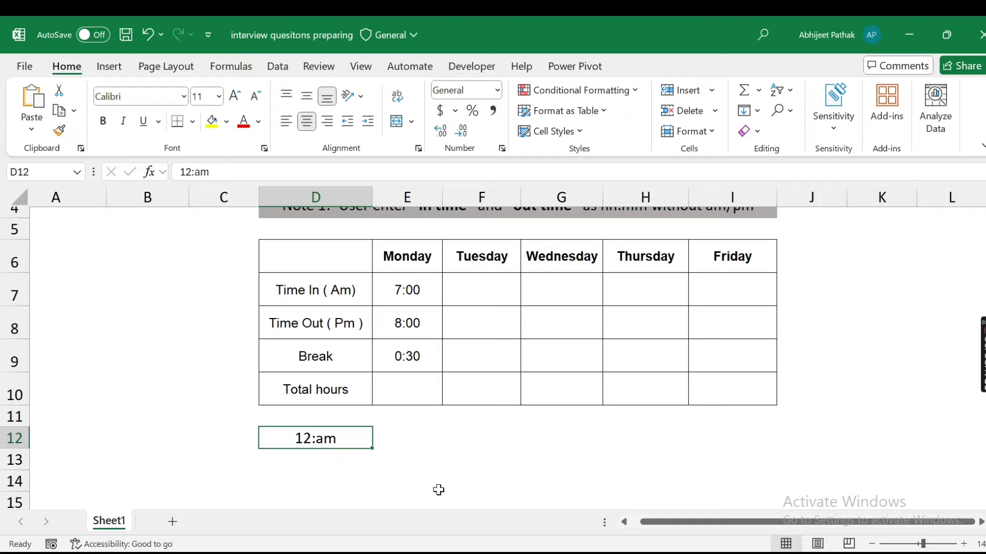
{"action": "type", "text": "12:00 am"}
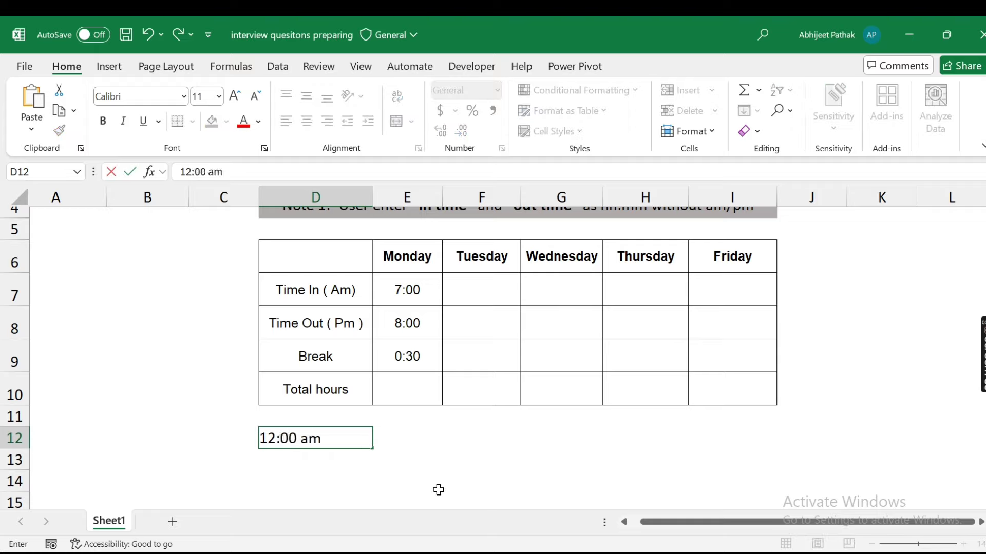
{"action": "key", "text": "Return"}
{"action": "key", "text": "Up"}
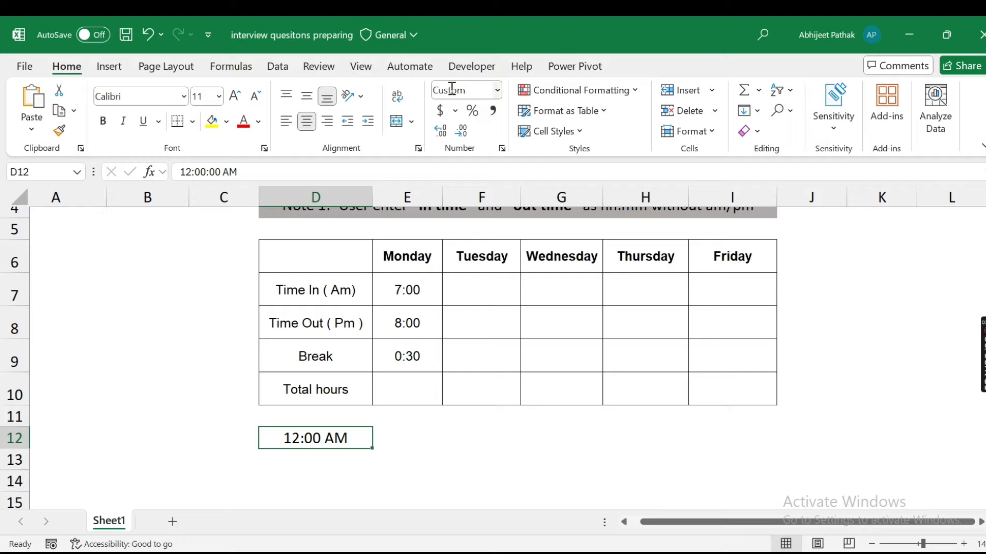
- Apply the General number format to the 12:00 AM time in D12, and undo the format change
{"action": "left_click", "coordinate": [468, 90]}
{"action": "type", "text": "Fraction"}
{"action": "type", "text": "General"}
{"action": "key", "text": "Return"}
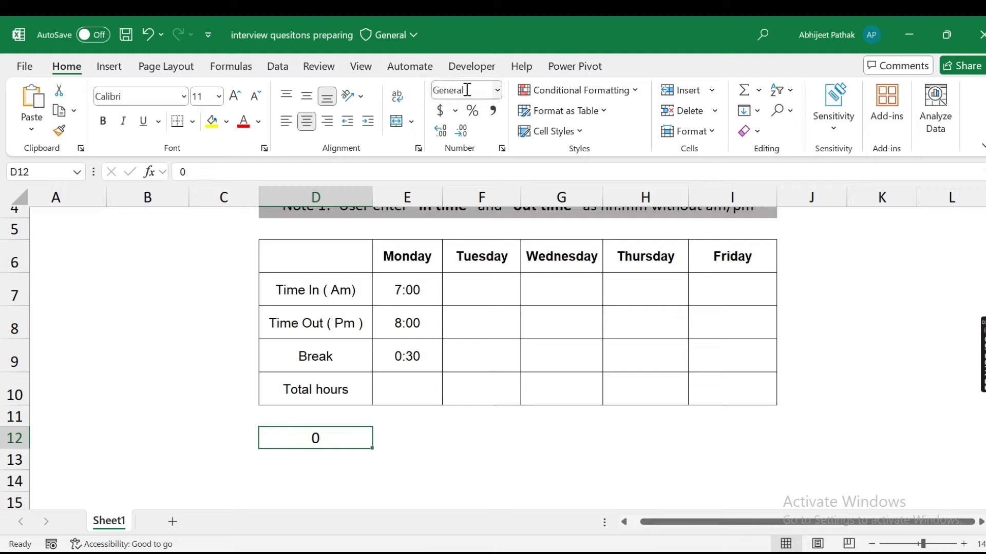
{"action": "key", "text": "ctrl+z"}
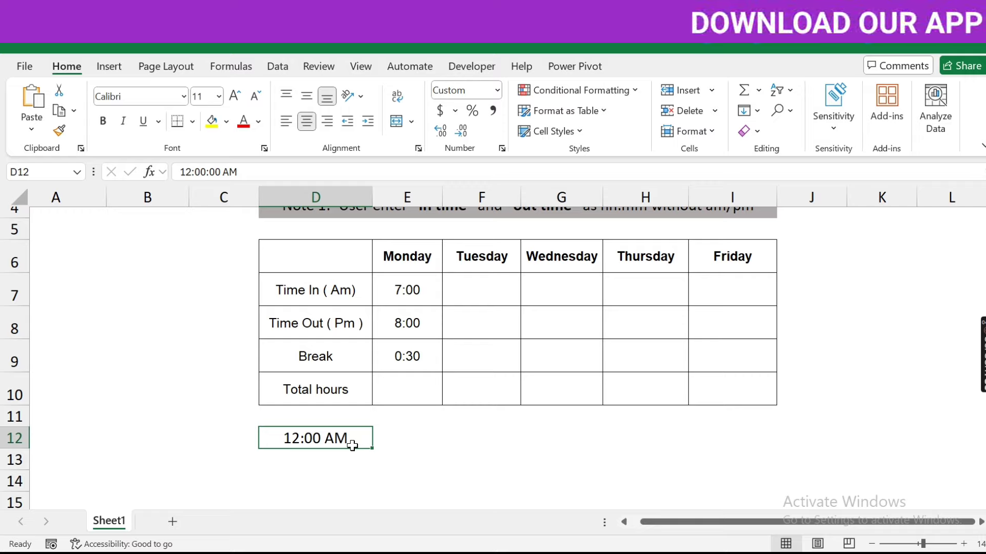
- Replace the test time in D12 with 01:00 pm
{"action": "type", "text": "01"}
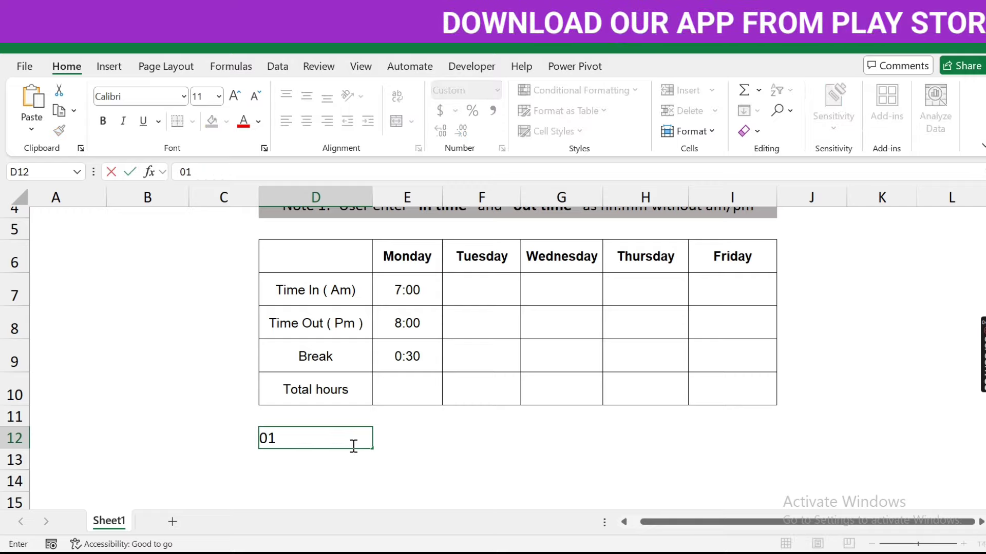
{"action": "type", "text": ":1"}
{"action": "key", "text": "BackSpace"}
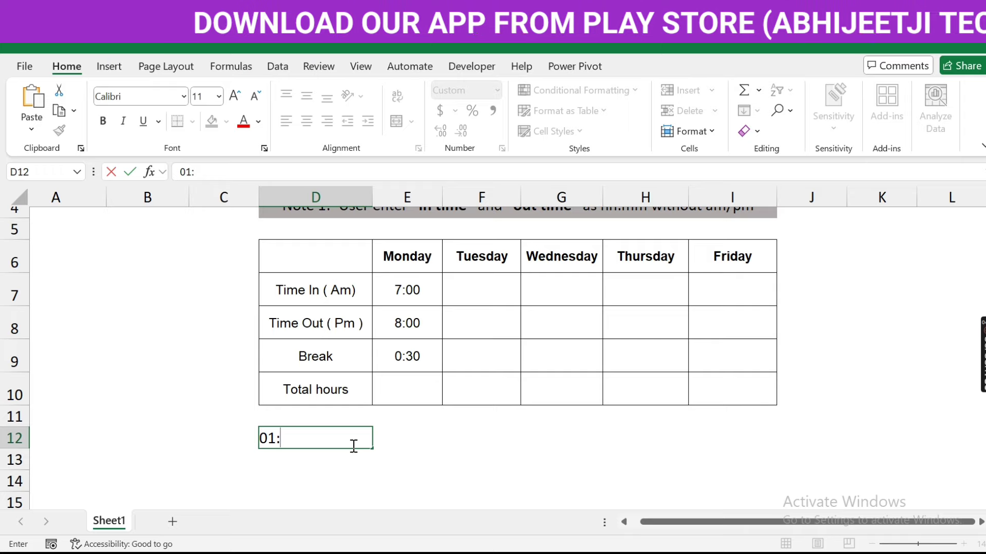
{"action": "type", "text": "00 pm"}
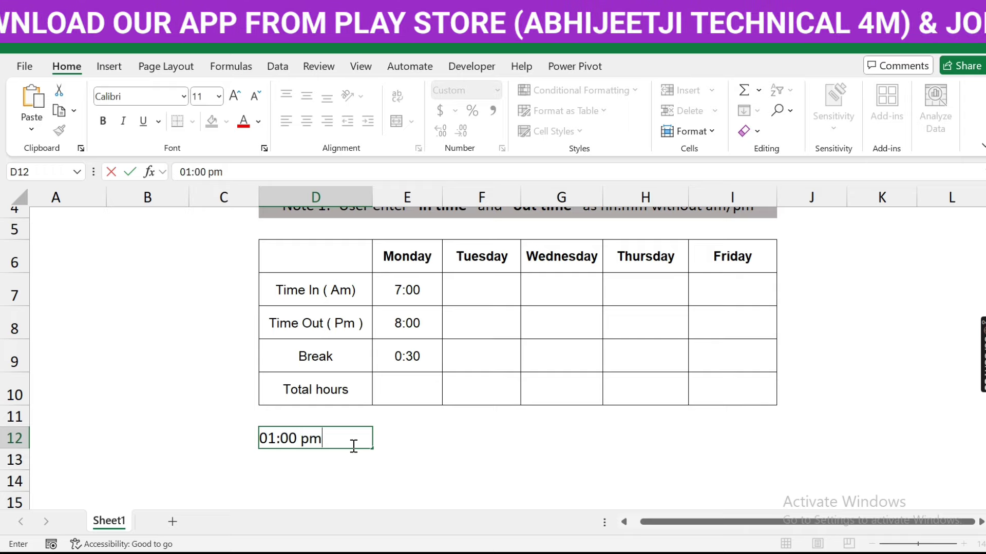
{"action": "key", "text": "Return"}
{"action": "left_click", "coordinate": [352, 445]}
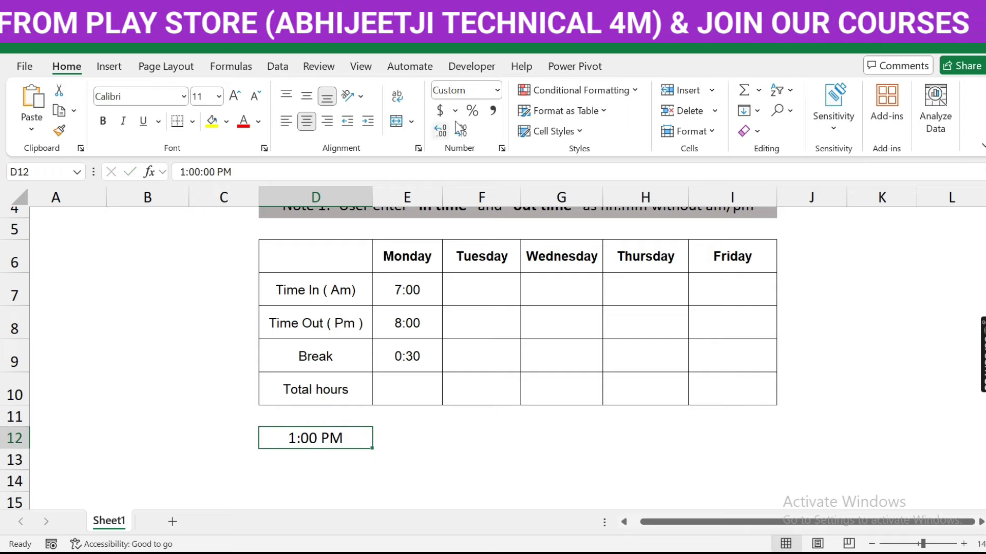
- Apply the General number format to the 1:00 PM time in D12, and undo the format change
{"action": "left_click", "coordinate": [497, 90]}
{"action": "left_click", "coordinate": [462, 111]}
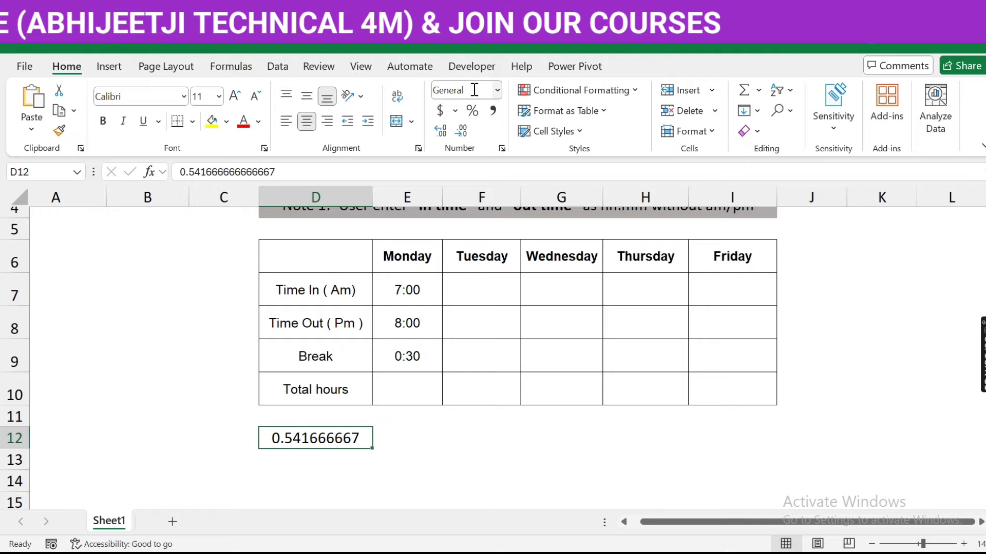
{"action": "key", "text": "ctrl+z"}
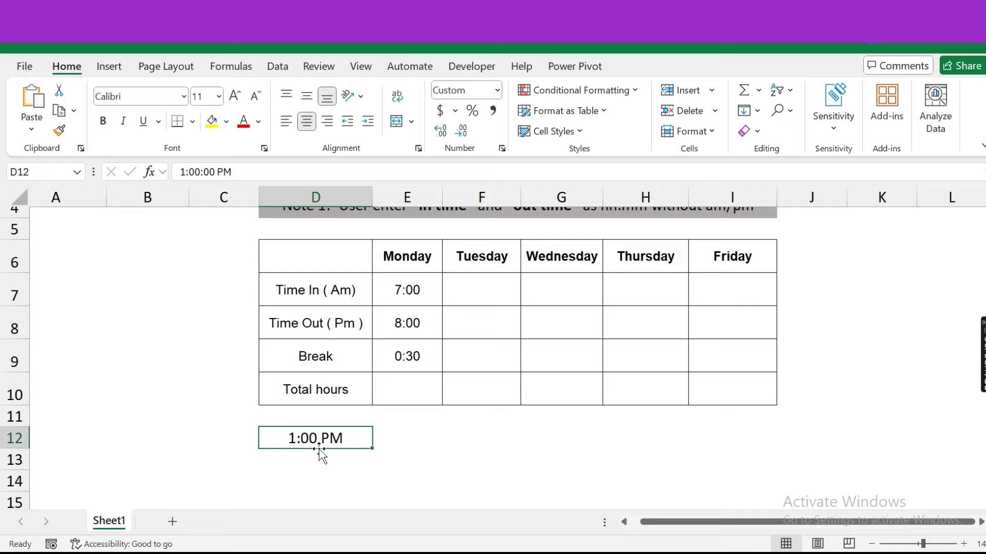
- Replace the test time in D12 with 20:10
{"action": "key", "text": "Delete"}
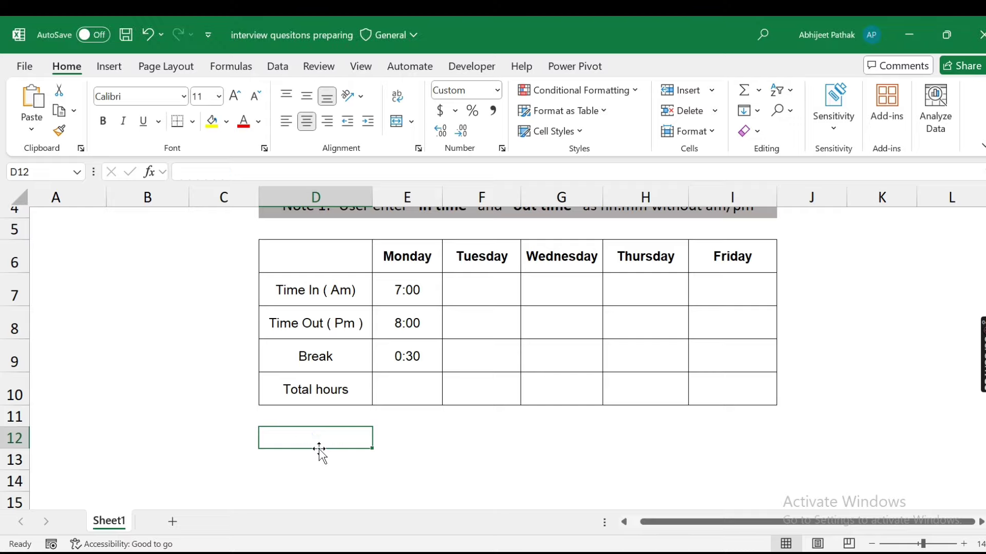
{"action": "type", "text": "20:"}
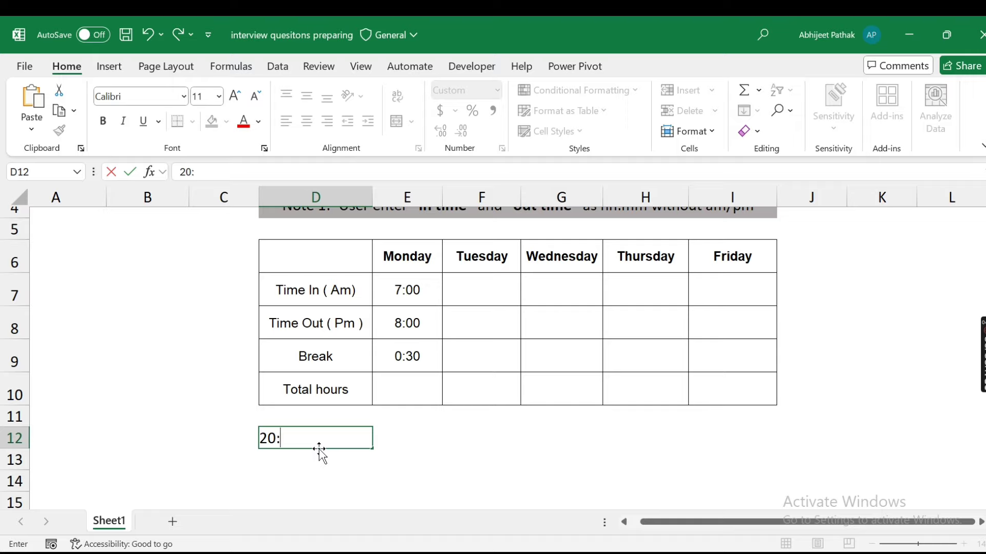
{"action": "type", "text": "10"}
{"action": "key", "text": "ctrl+Return"}
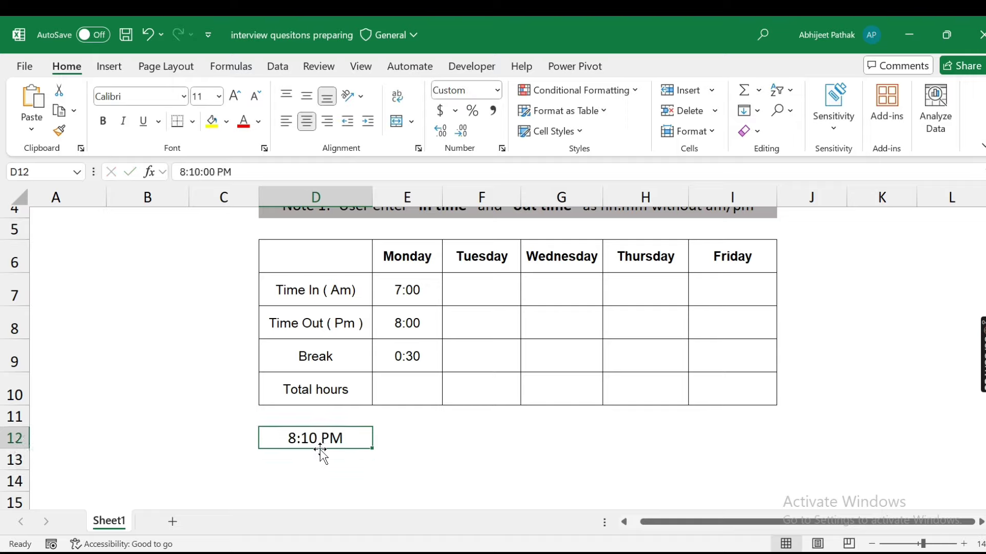
- Apply the General number format to D12, and clear the test time from the cell
{"action": "left_click", "coordinate": [455, 90]}
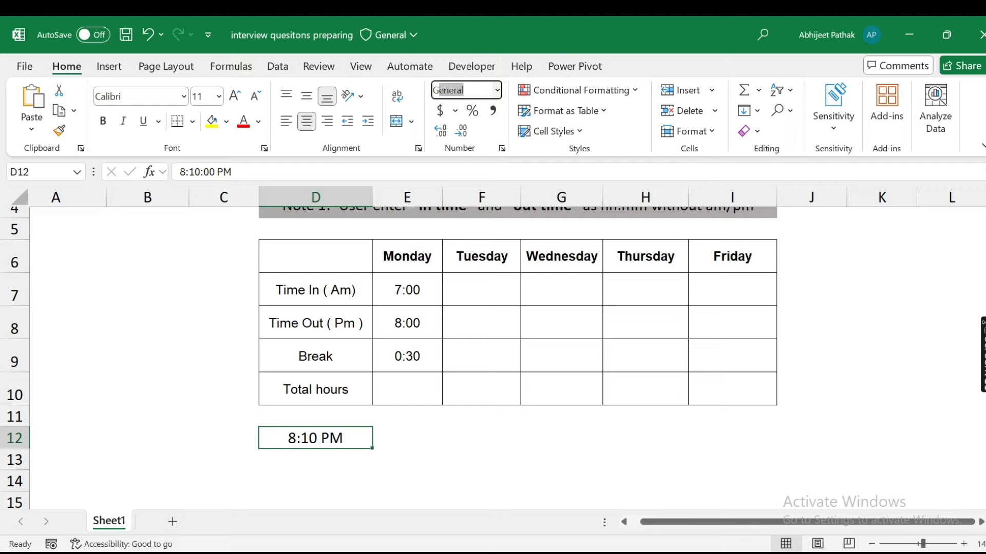
{"action": "key", "text": "Return"}
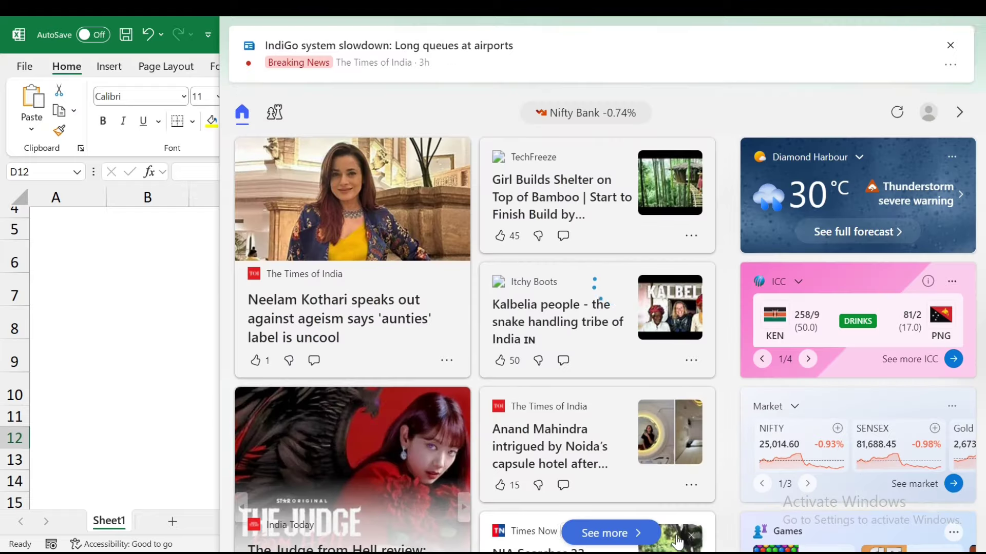
{"action": "key", "text": "Delete"}
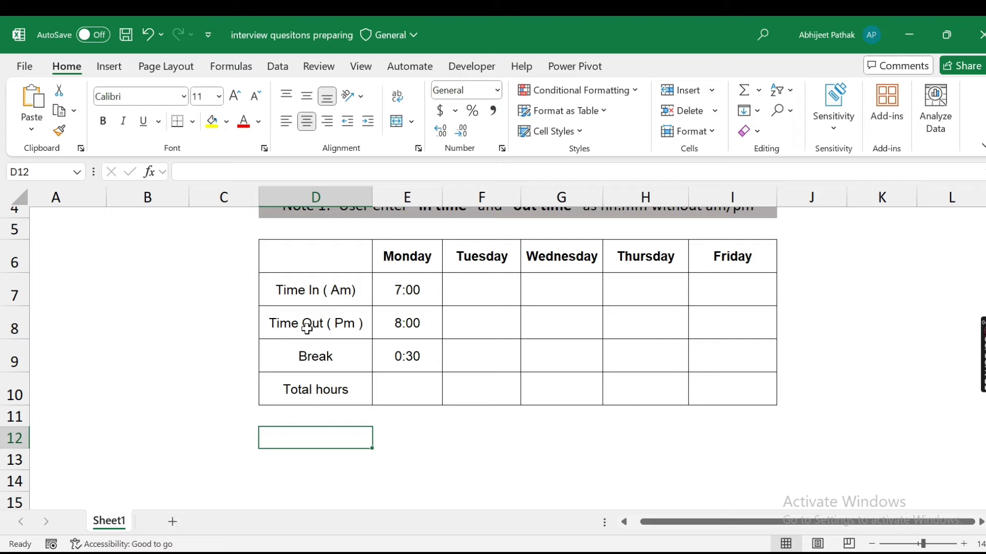
- Examine Monday's time in, time out and break entries in E7:E9 to see how each is stored
{"action": "key", "text": "Up"}
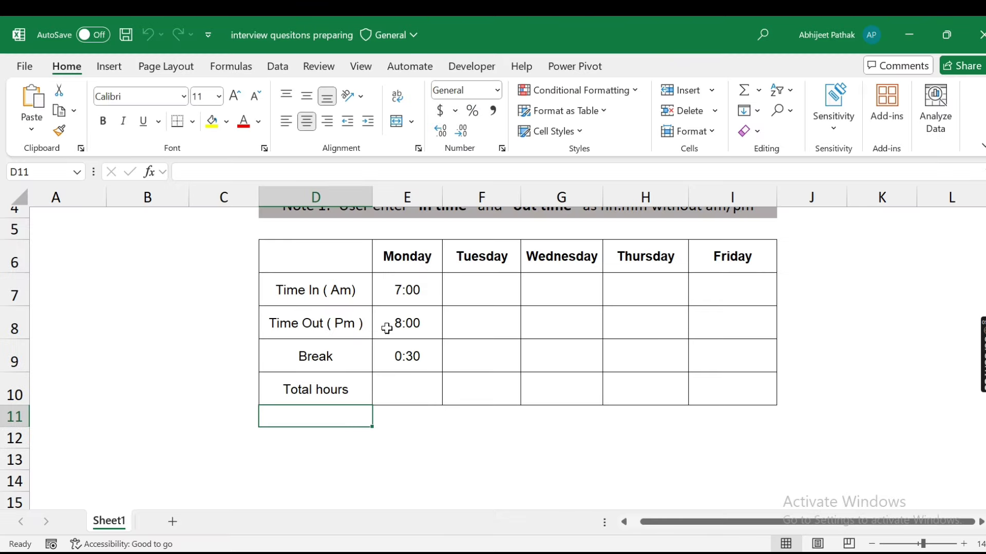
{"action": "left_click", "coordinate": [409, 325]}
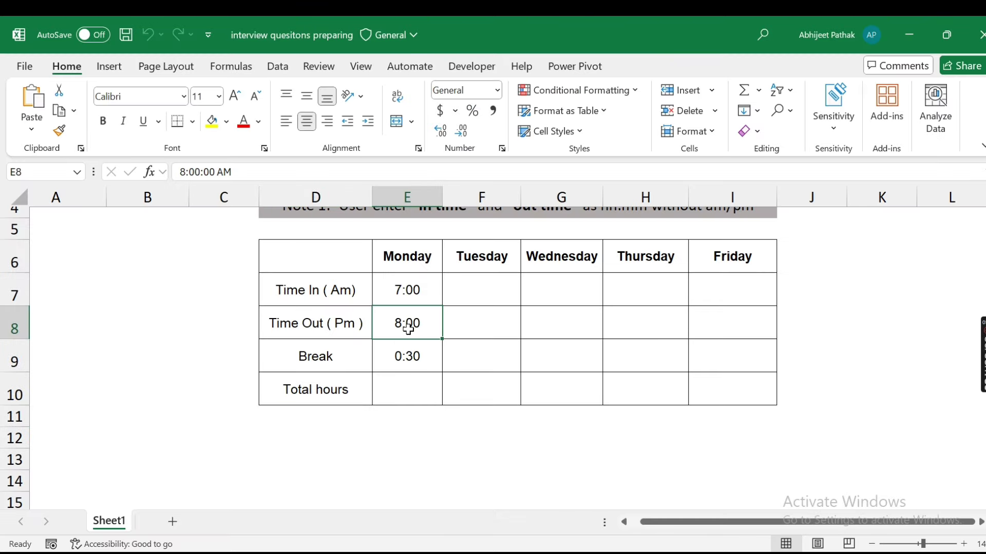
{"action": "left_click", "coordinate": [406, 293]}
{"action": "left_click", "coordinate": [407, 353]}
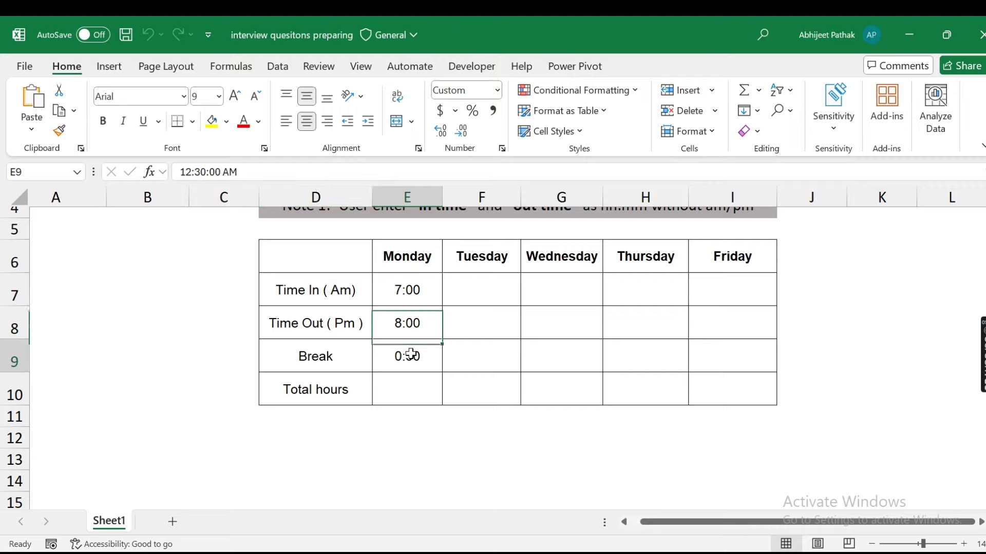
{"action": "left_click", "coordinate": [410, 324]}
{"action": "left_click", "coordinate": [417, 354]}
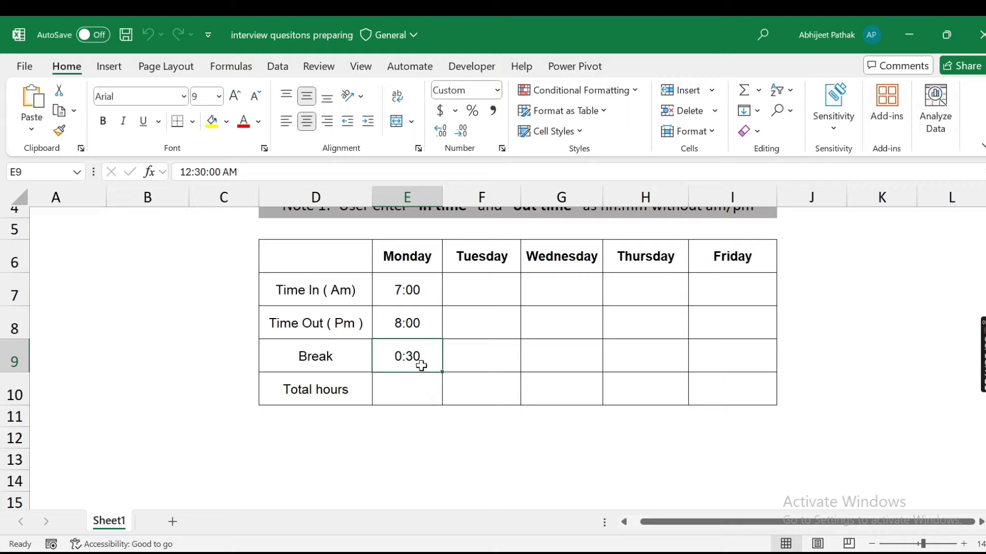
{"action": "left_click", "coordinate": [409, 319]}
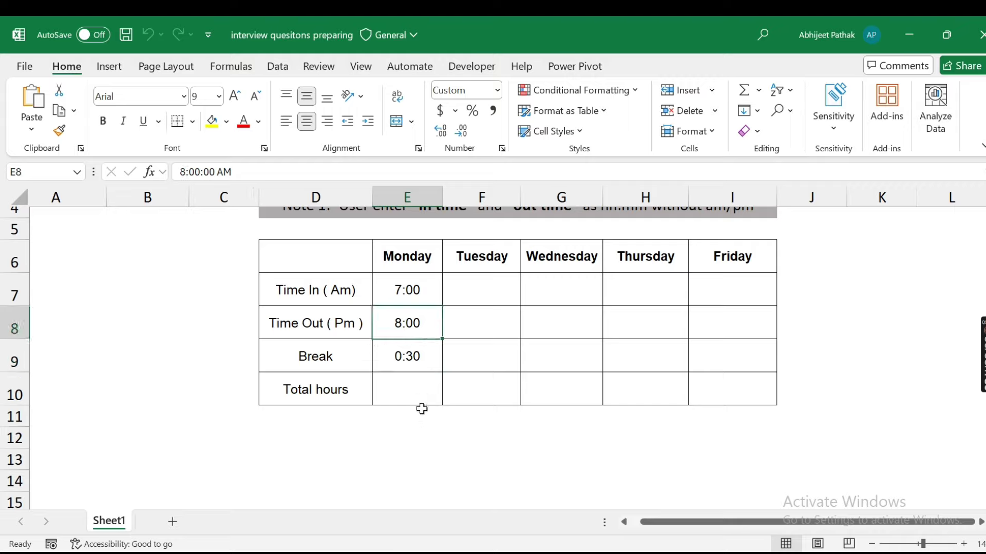
{"action": "left_click", "coordinate": [405, 386]}
{"action": "left_click", "coordinate": [416, 362]}
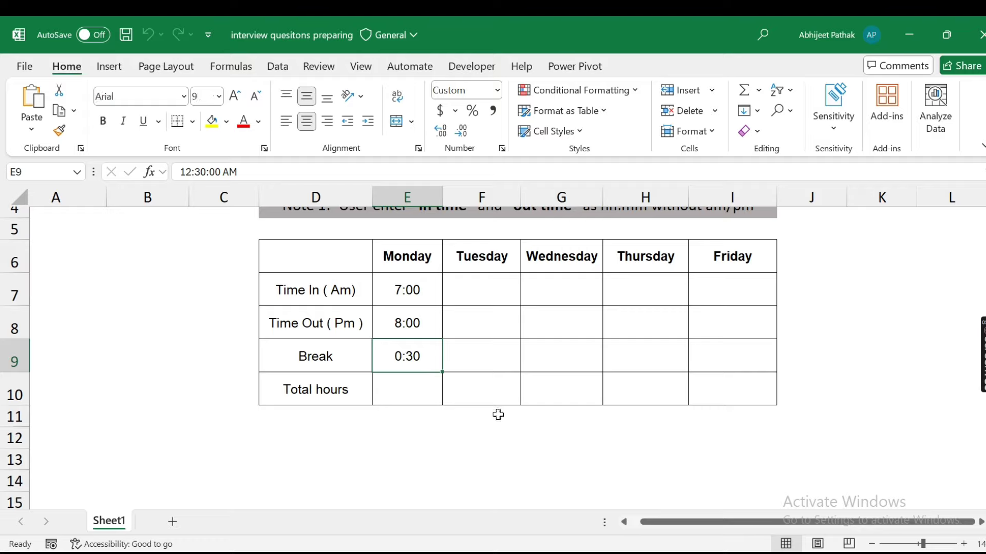
{"action": "left_click", "coordinate": [490, 436]}
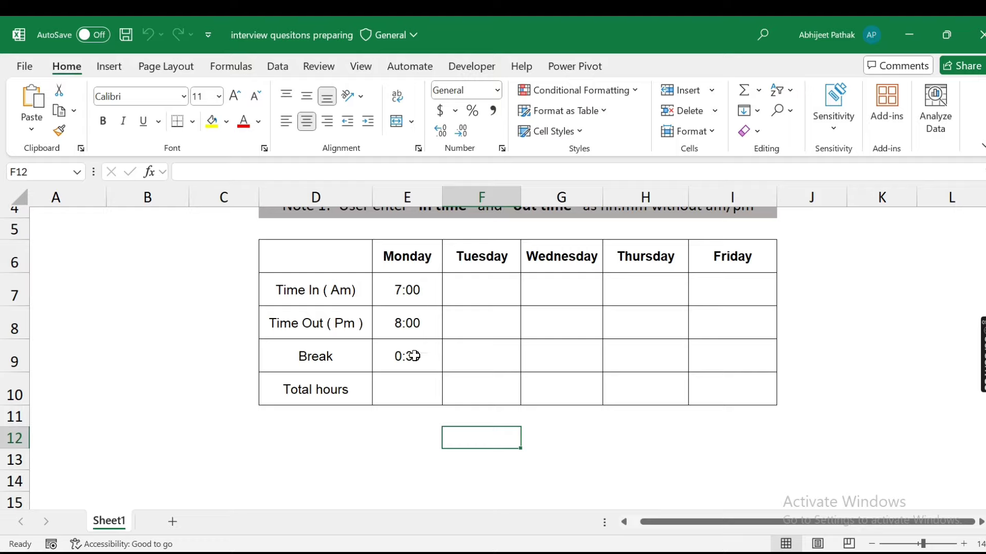
- Enter the formula =E8+0.50 in Monday's Total hours cell E10 to shift the out time to pm
{"action": "left_click", "coordinate": [401, 387]}
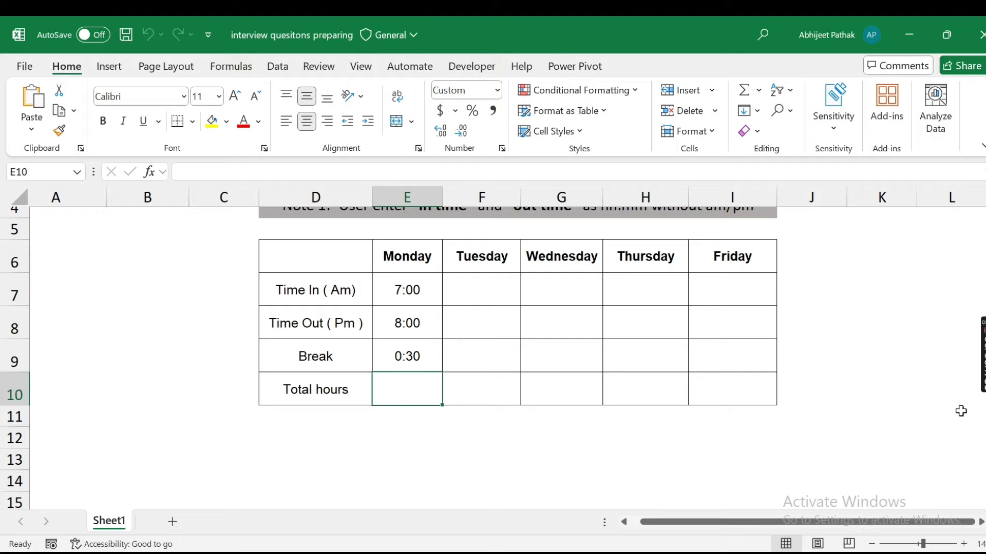
{"action": "type", "text": "="}
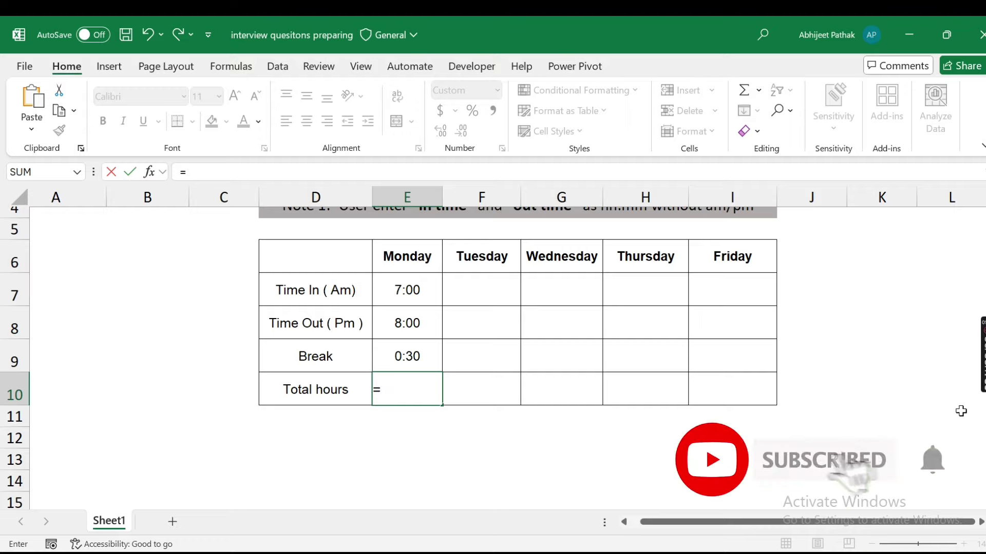
{"action": "key", "text": "Up"}
{"action": "key", "text": "Up"}
{"action": "type", "text": "+"}
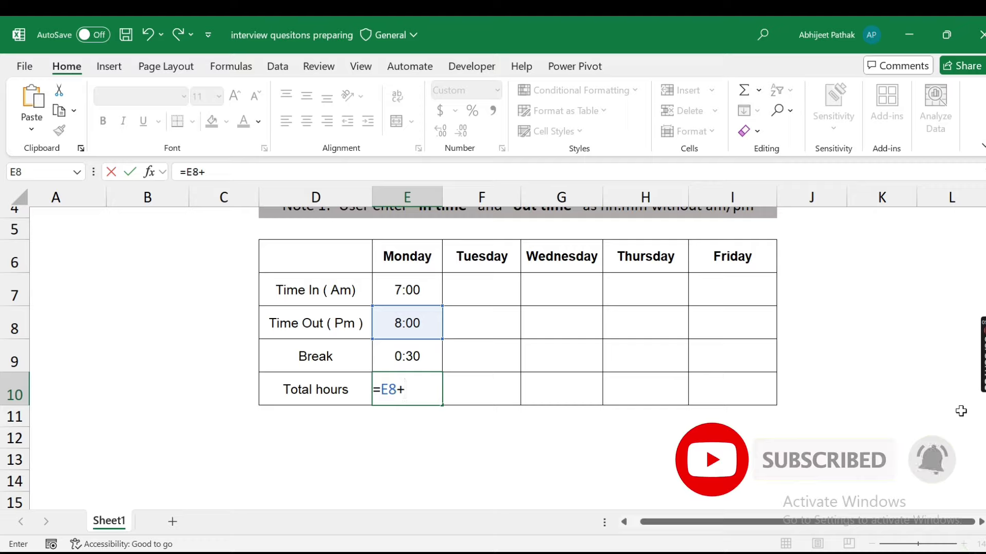
{"action": "type", "text": "0.50"}
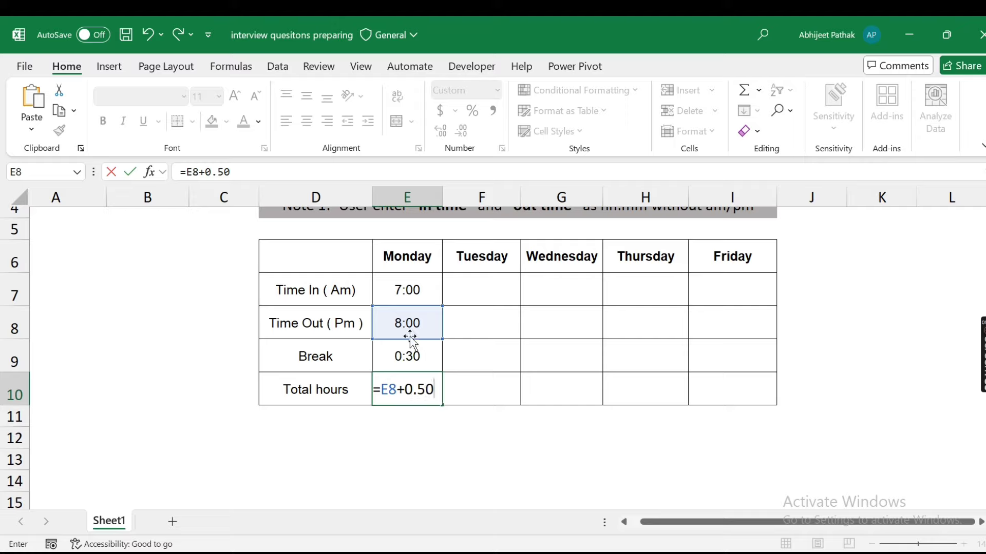
{"action": "key", "text": "Return"}
{"action": "key", "text": "Up"}
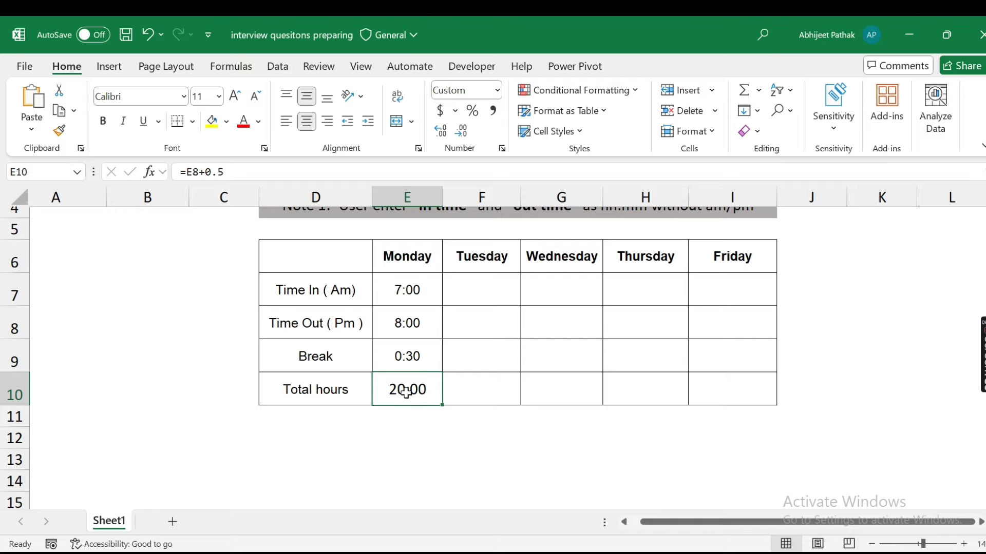
- Extend the E10 formula to subtract the time in from the bracketed out time: =(E8+0.5)-E7
{"action": "left_click", "coordinate": [191, 172]}
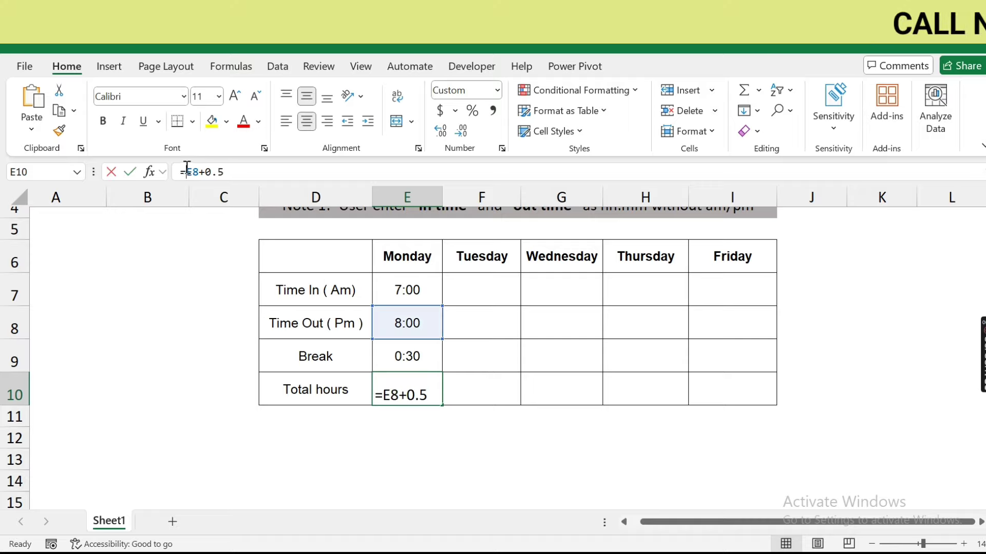
{"action": "type", "text": "("}
{"action": "left_click", "coordinate": [369, 171]}
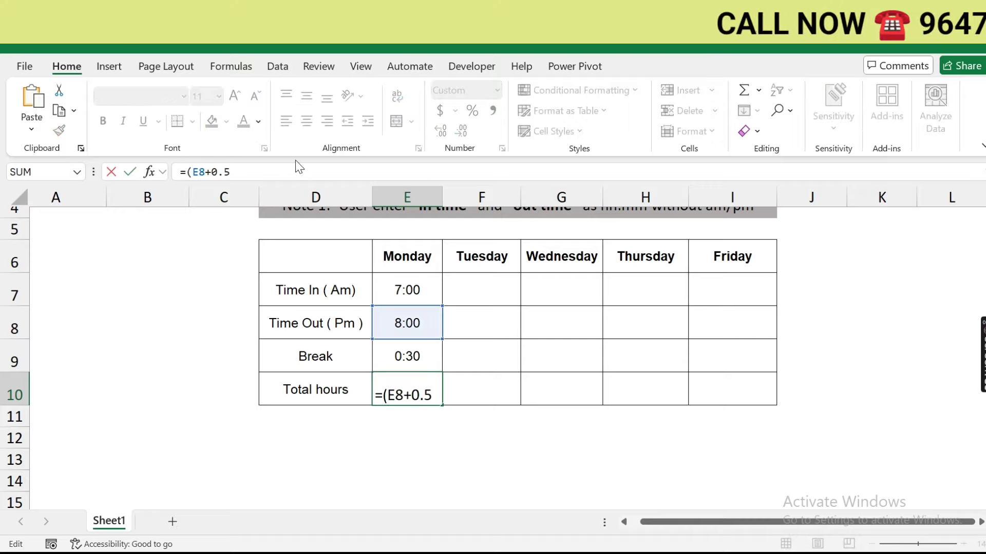
{"action": "type", "text": ")-"}
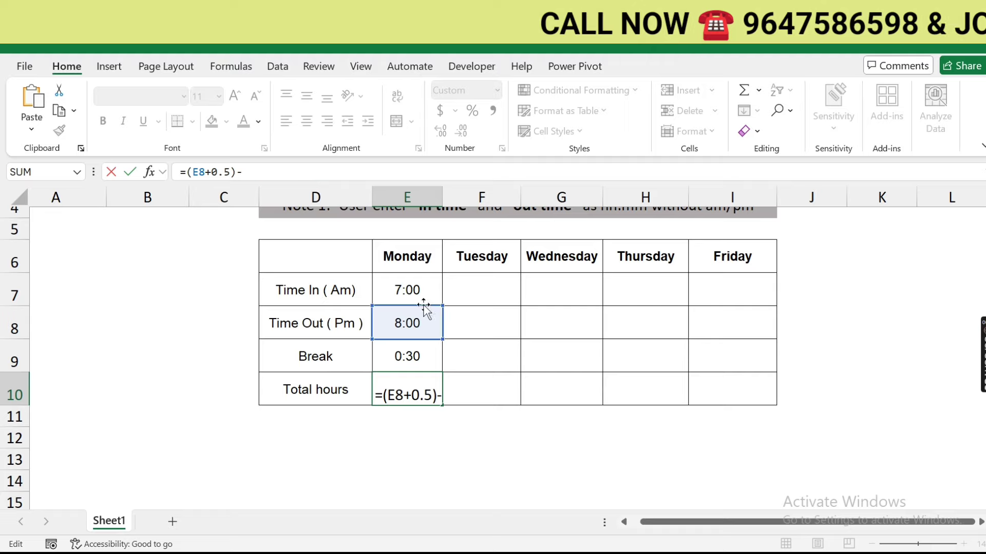
{"action": "left_click", "coordinate": [408, 288]}
{"action": "key", "text": "Return"}
{"action": "key", "text": "Up"}
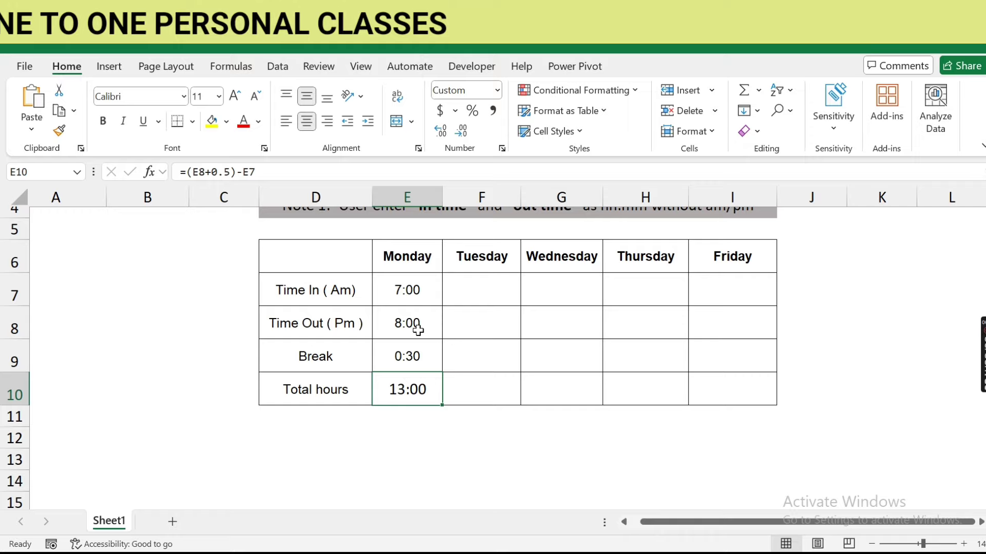
- Include the break in the time subtracted in E10, making the formula =(E8+0.5)-(E7+E9)
{"action": "left_click", "coordinate": [237, 173]}
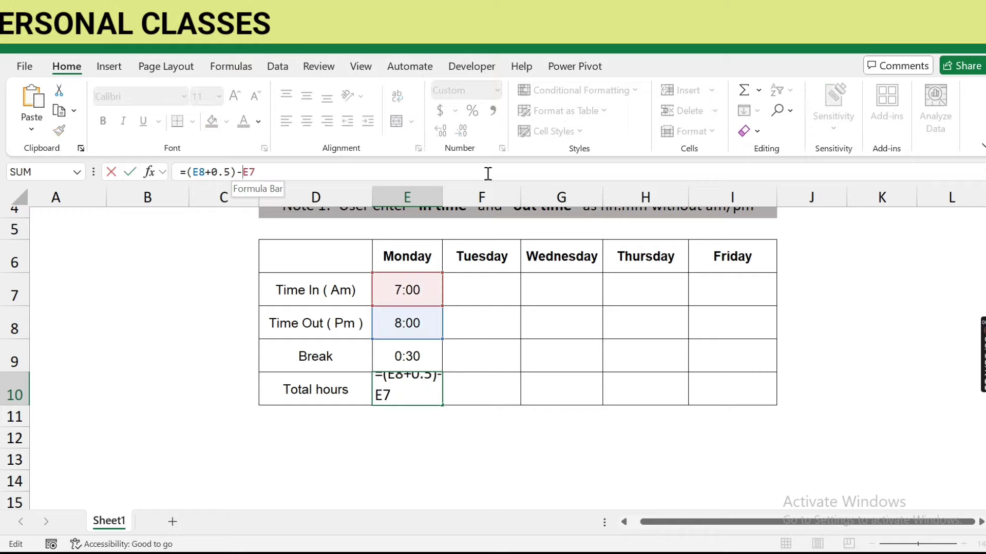
{"action": "type", "text": "("}
{"action": "left_click", "coordinate": [352, 171]}
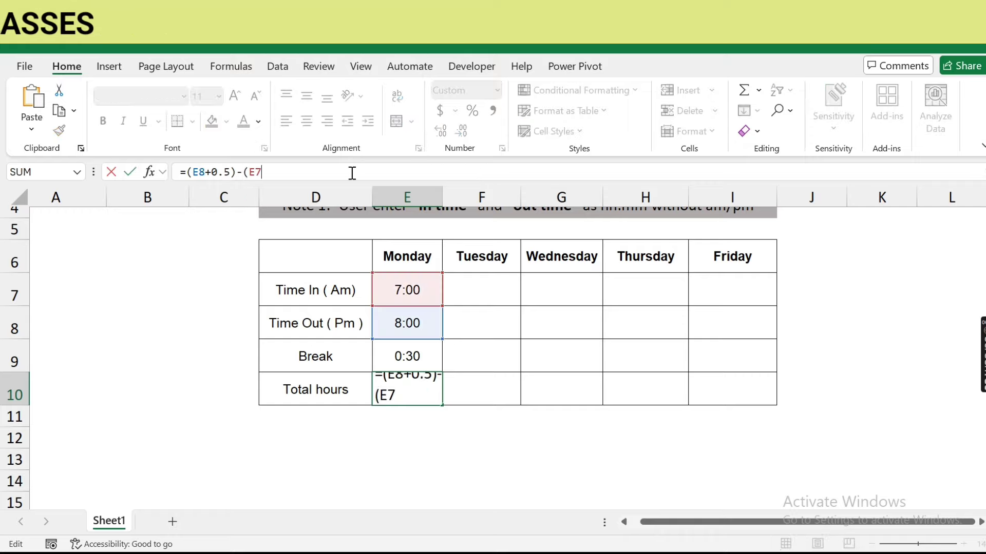
{"action": "type", "text": "+"}
{"action": "left_click", "coordinate": [411, 355]}
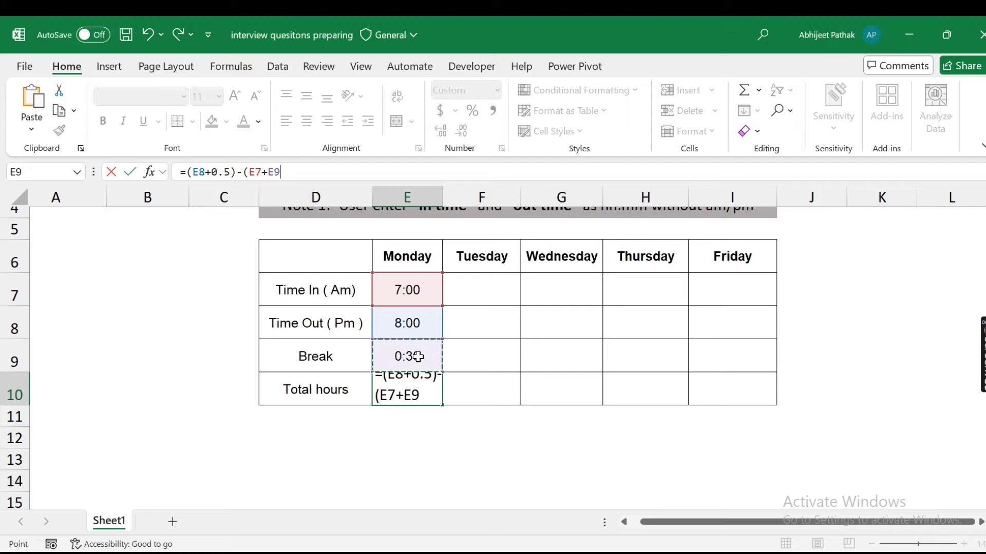
{"action": "key", "text": "Return"}
{"action": "key", "text": "Up"}
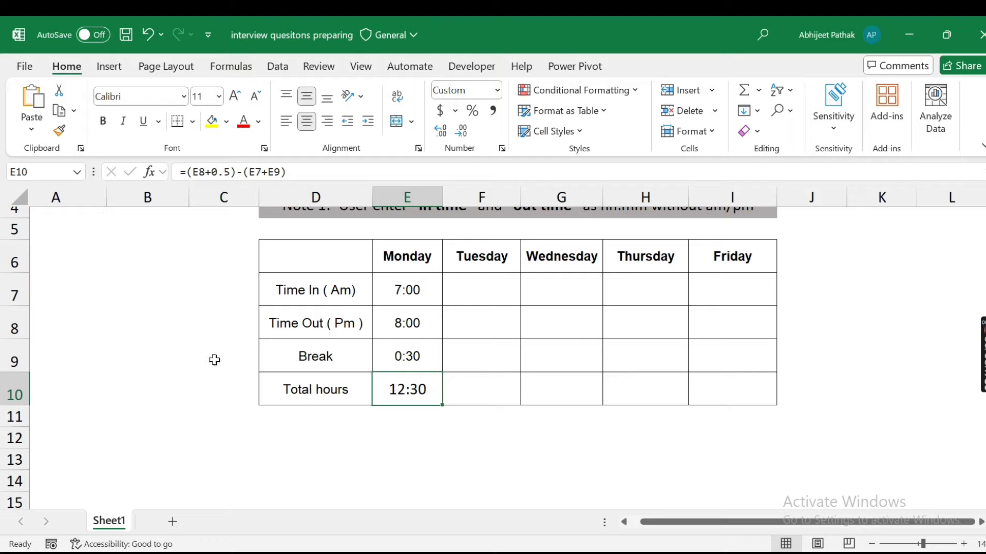
{"action": "left_click", "coordinate": [217, 332]}
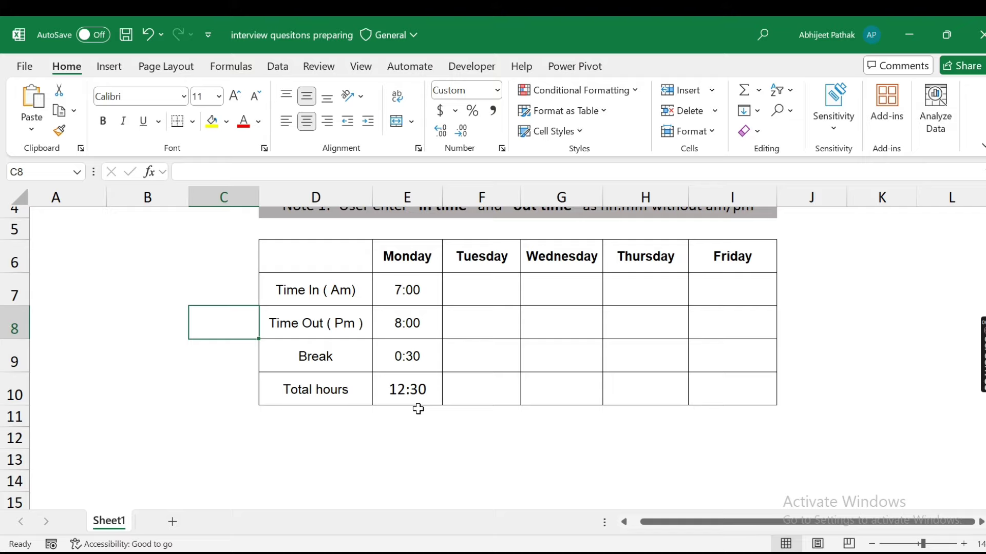
- Switch to Chrome and open lmech.courses.store in a new tab
{"action": "key", "text": "alt+Tab"}
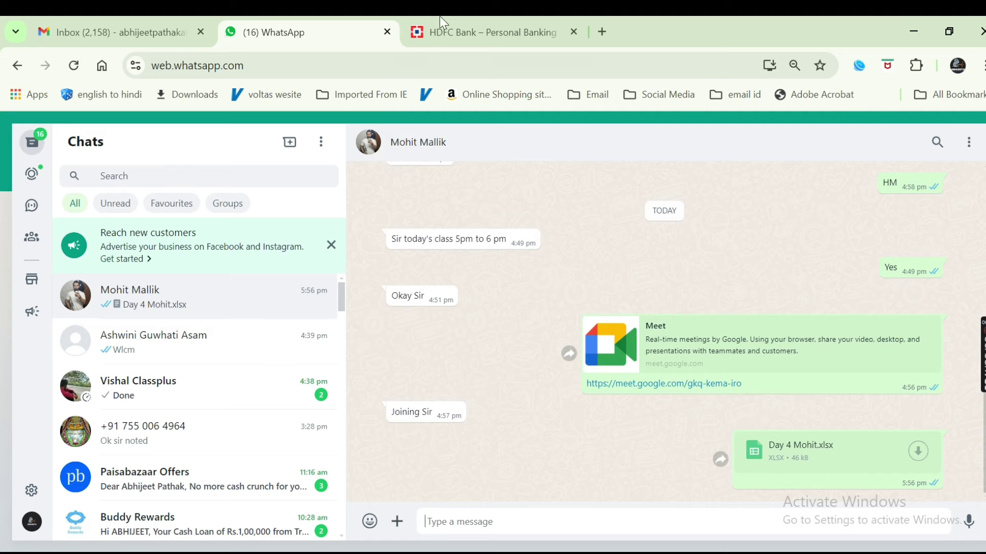
{"action": "left_click", "coordinate": [440, 25]}
{"action": "left_click", "coordinate": [602, 32]}
{"action": "type", "text": "l"}
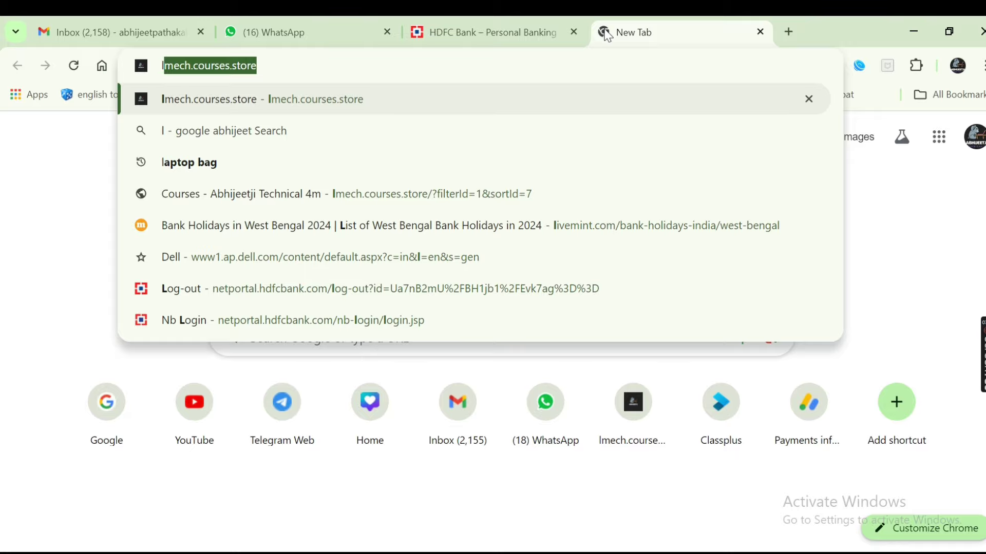
{"action": "key", "text": "Return"}
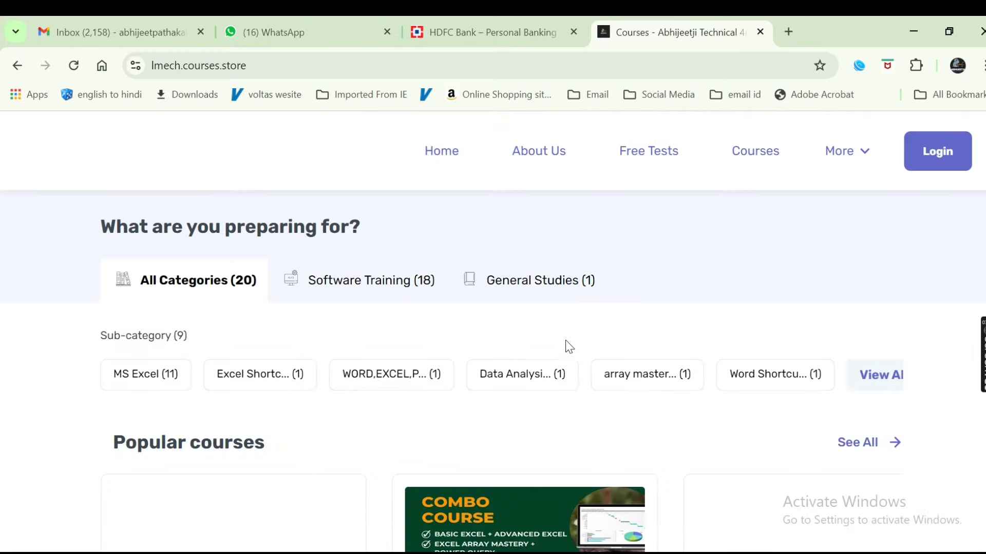
- Browse the Popular courses carousel through to the MIS Executive & Data Analysis Real Time Questions course
{"action": "scroll", "coordinate": [568, 347], "scroll_direction": "down", "scroll_amount": 3}
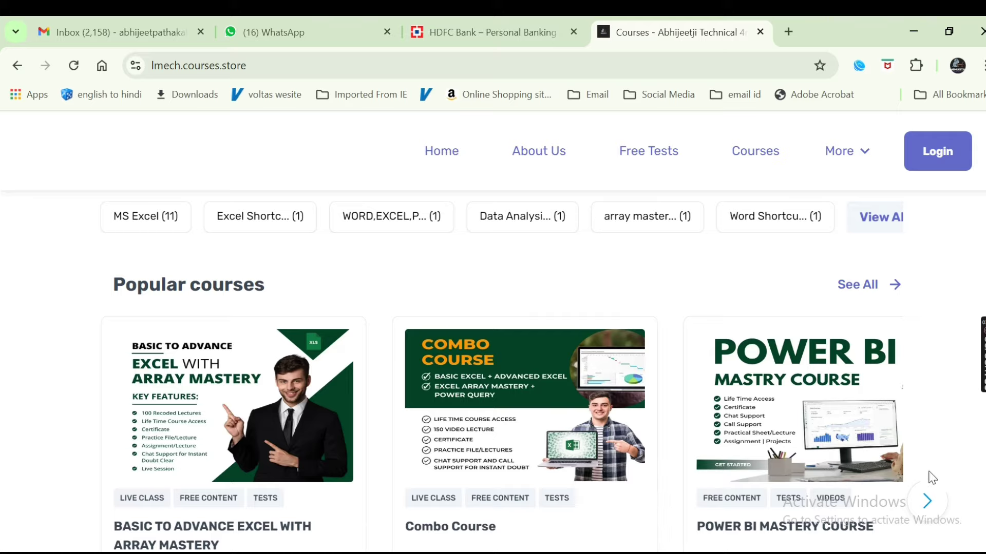
{"action": "left_click", "coordinate": [928, 503]}
{"action": "left_click", "coordinate": [931, 505]}
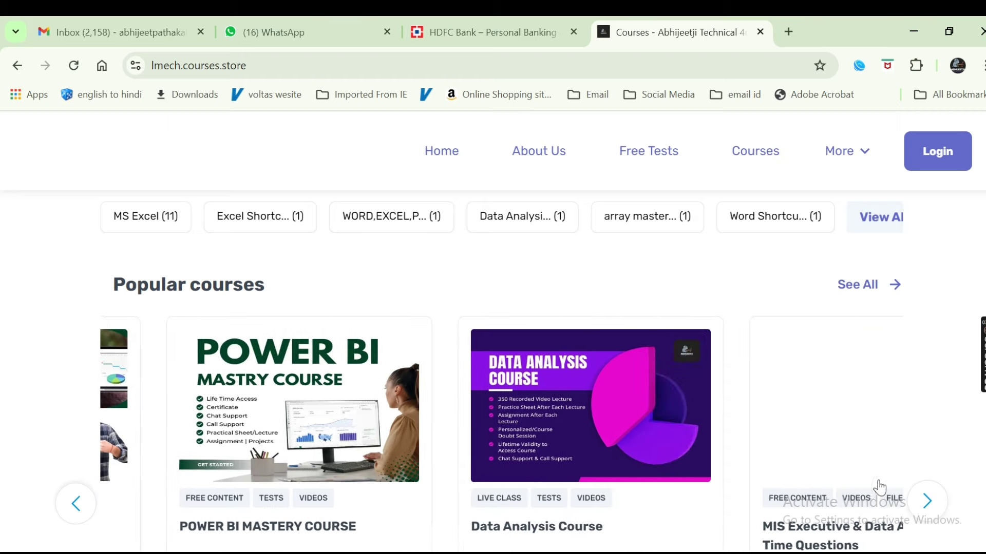
{"action": "left_click", "coordinate": [921, 506]}
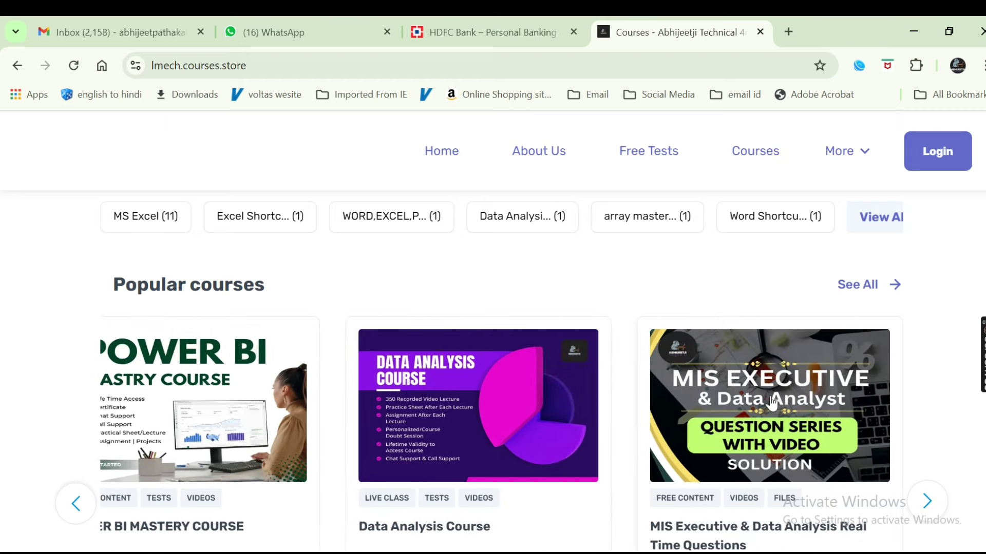